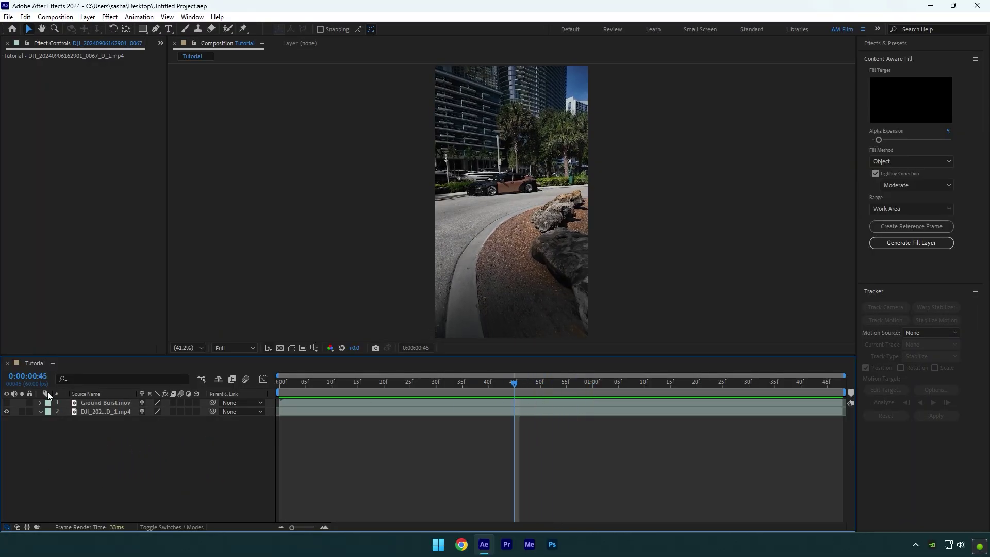
Step: Briefly preview the Ground Burst layer, then start the 3D Camera Tracker on the street footage
click(7, 403)
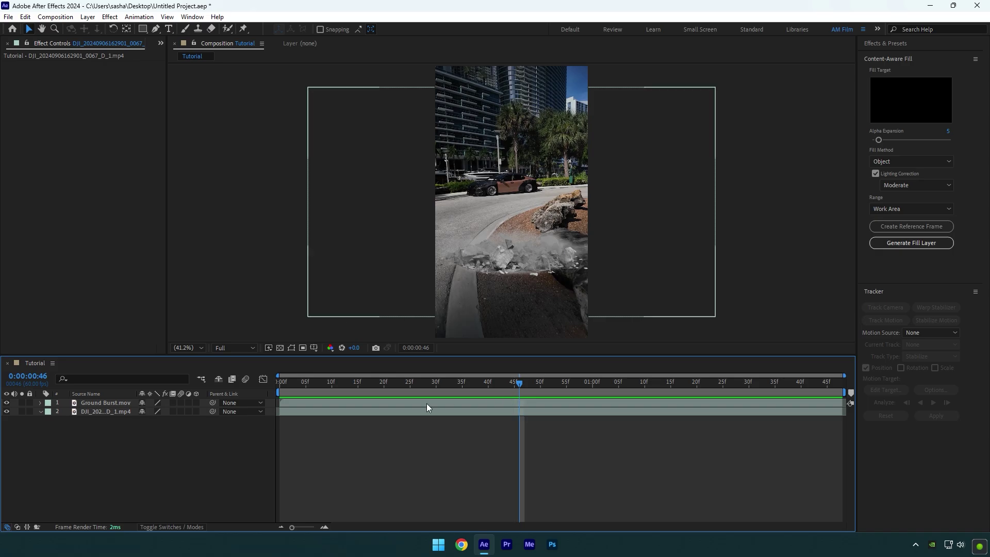
click(6, 403)
click(93, 416)
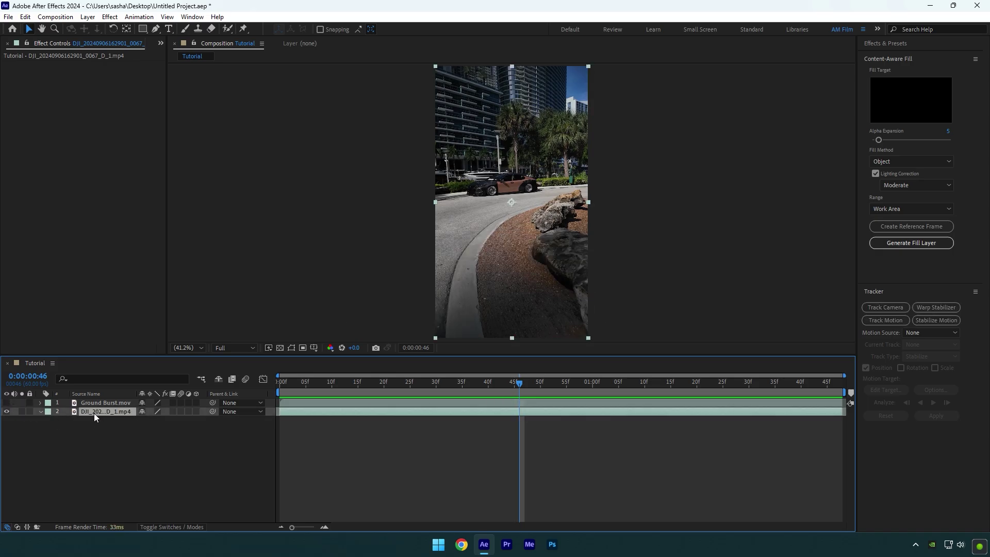
click(871, 307)
Step: Set the ground plane and origin at the parked car's track points and create a null and camera
mouse_move(507, 194)
mouse_down()
mouse_move(466, 197)
mouse_move(462, 186)
mouse_move(535, 175)
mouse_move(534, 190)
mouse_move(507, 199)
mouse_up()
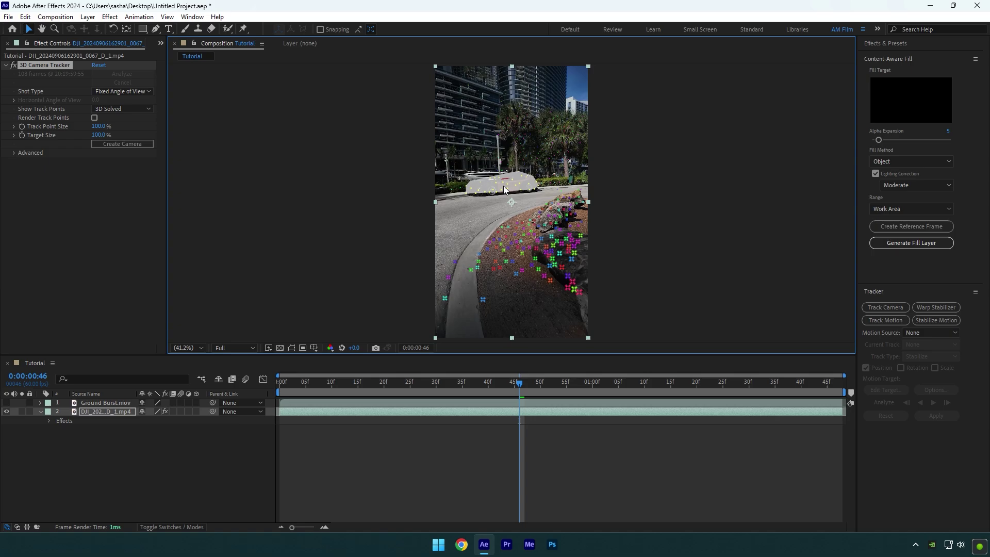
right_click(503, 184)
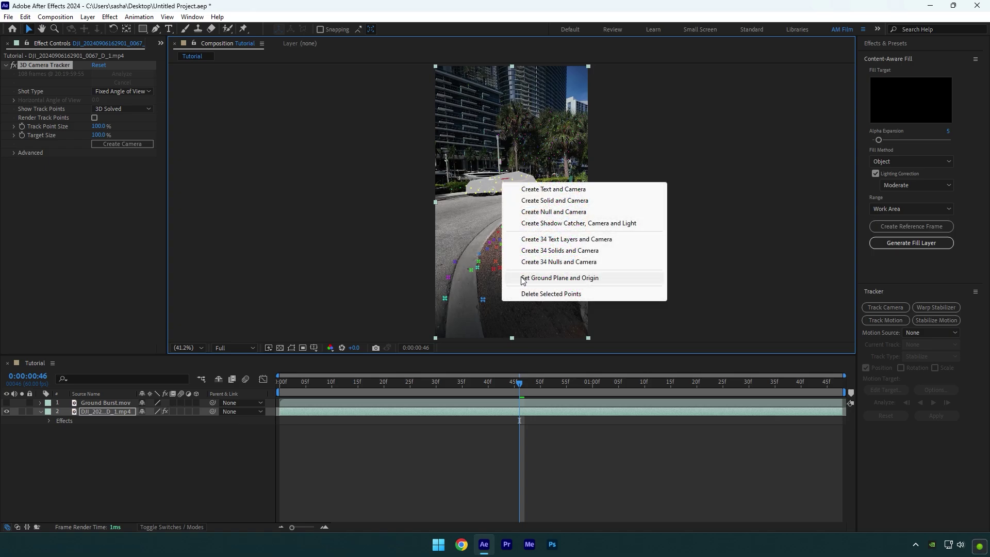
click(522, 279)
right_click(499, 180)
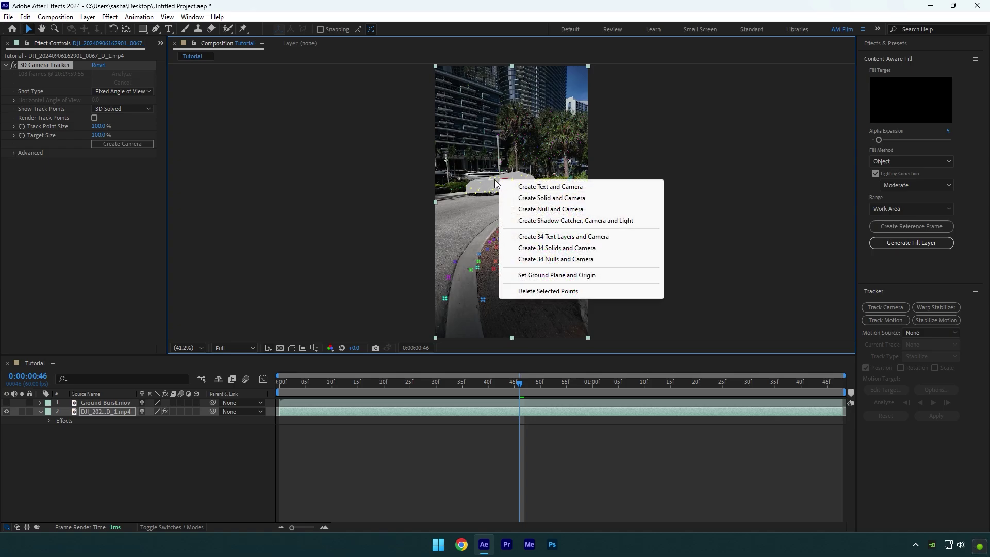
click(525, 210)
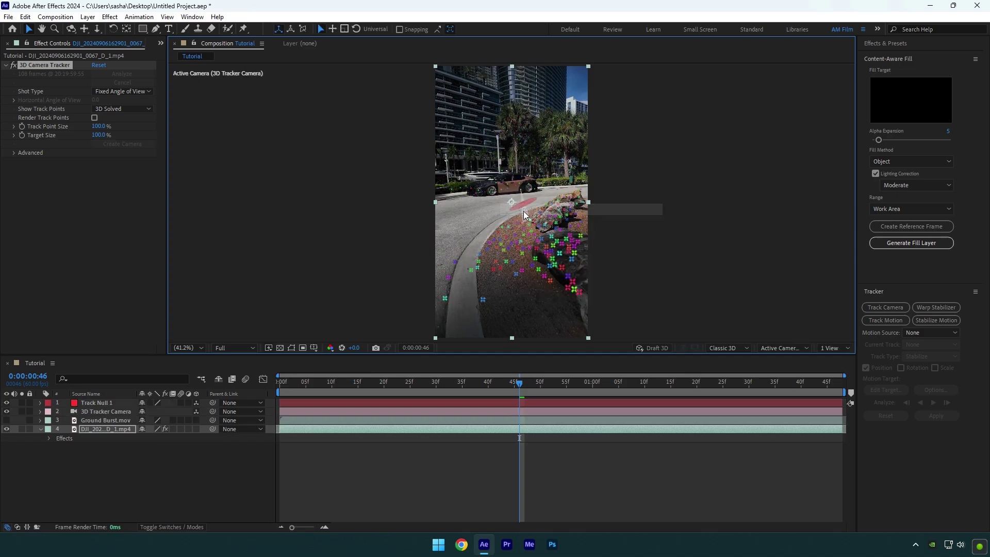
Step: Show Ground Burst, move it to the top, parent it to Track Null 1 and make it 3D
click(28, 423)
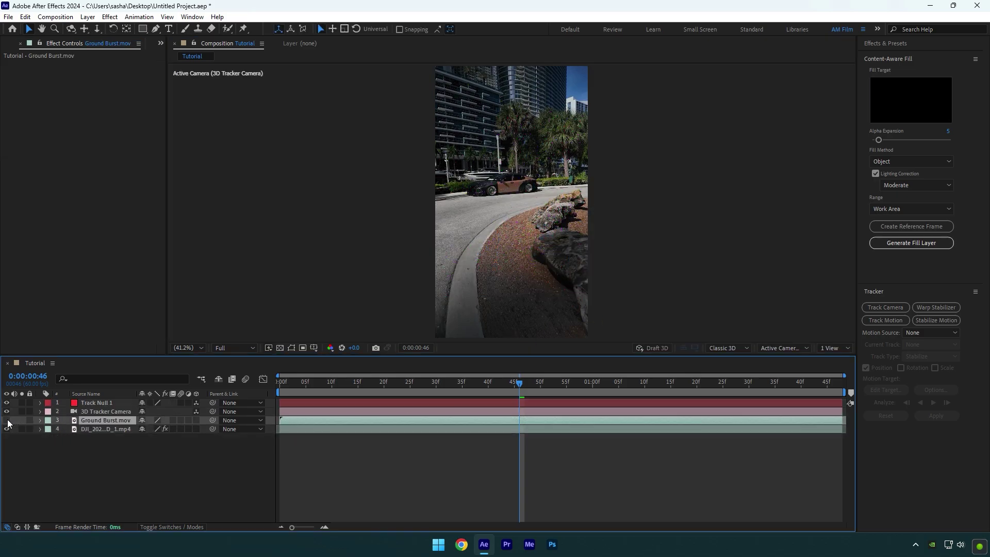
click(7, 421)
drag(86, 423, 91, 401)
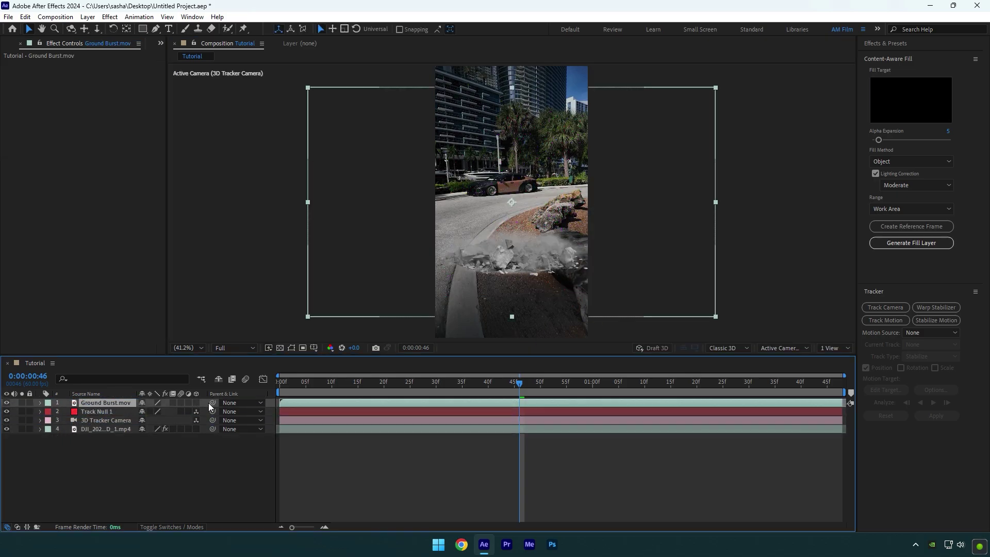
drag(212, 403, 108, 410)
click(196, 403)
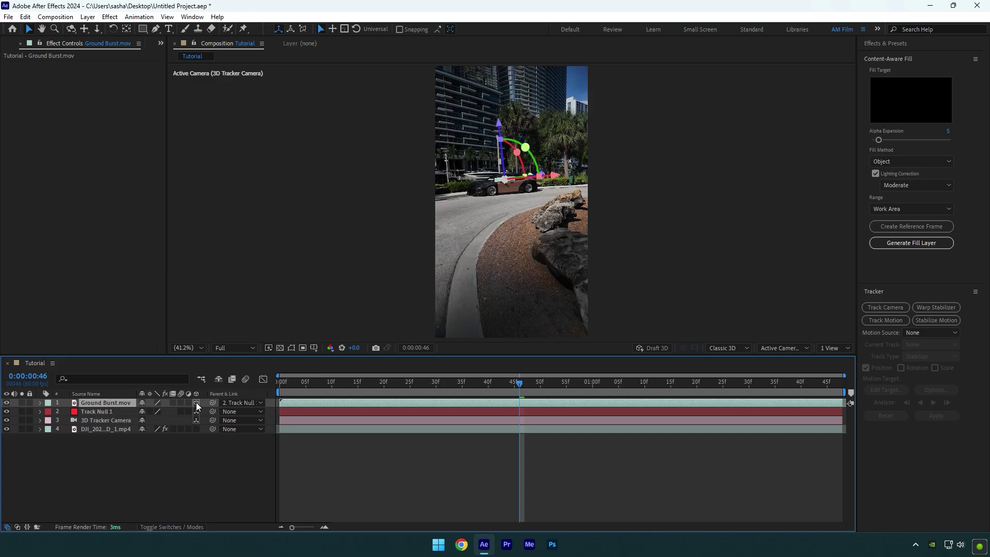
Step: Lay the burst flat on the road at 2490% scale and preview it from the first frame
key(s)
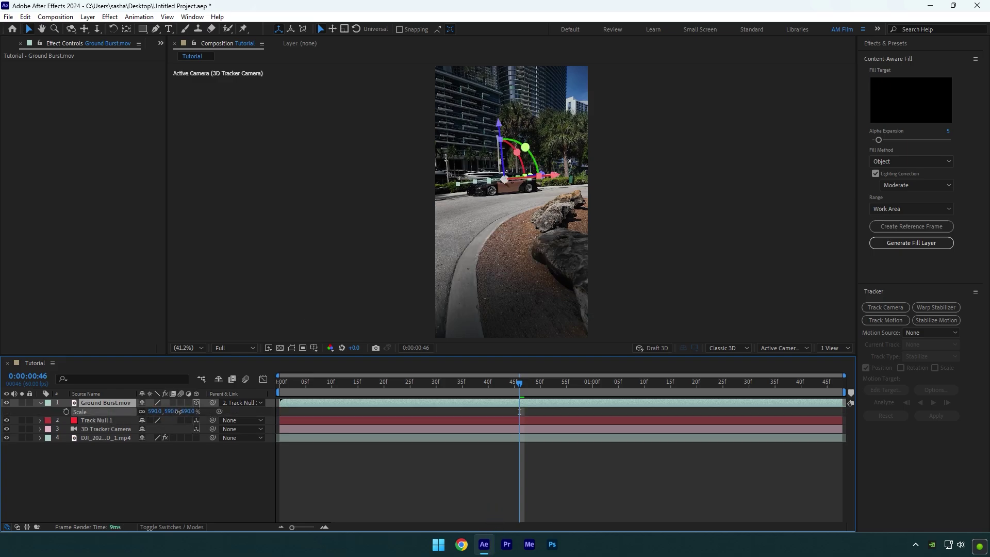
drag(524, 147, 464, 175)
drag(158, 412, 259, 402)
drag(519, 383, 264, 394)
key(space)
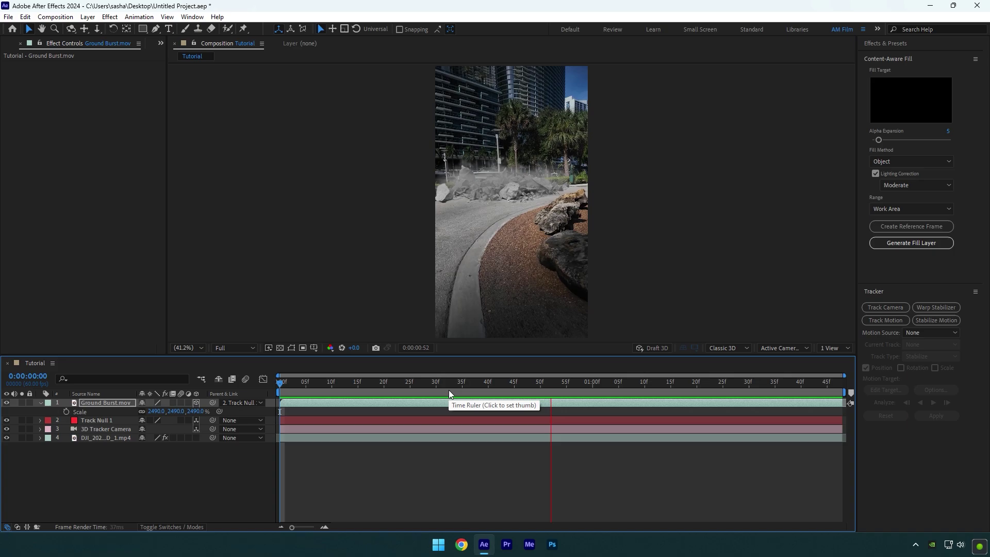
drag(476, 386, 14, 404)
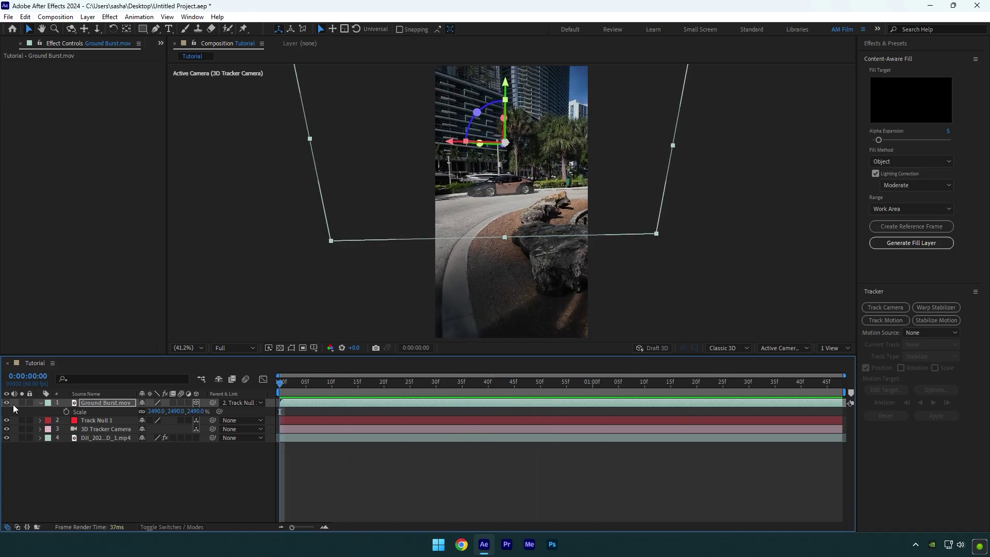
Step: Solo the street footage, duplicate it, and rename the copy 'Original'
click(41, 403)
click(82, 429)
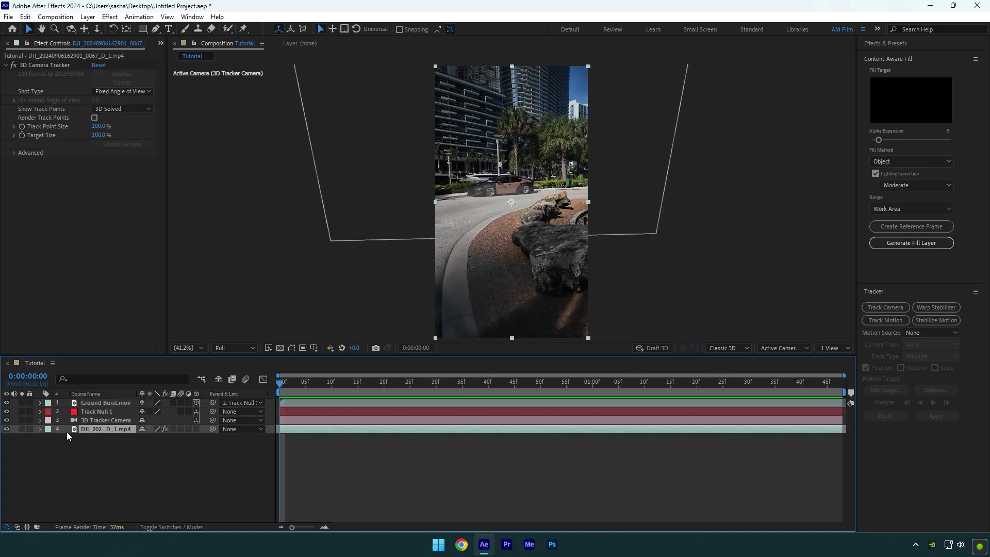
click(21, 429)
key(ctrl+d)
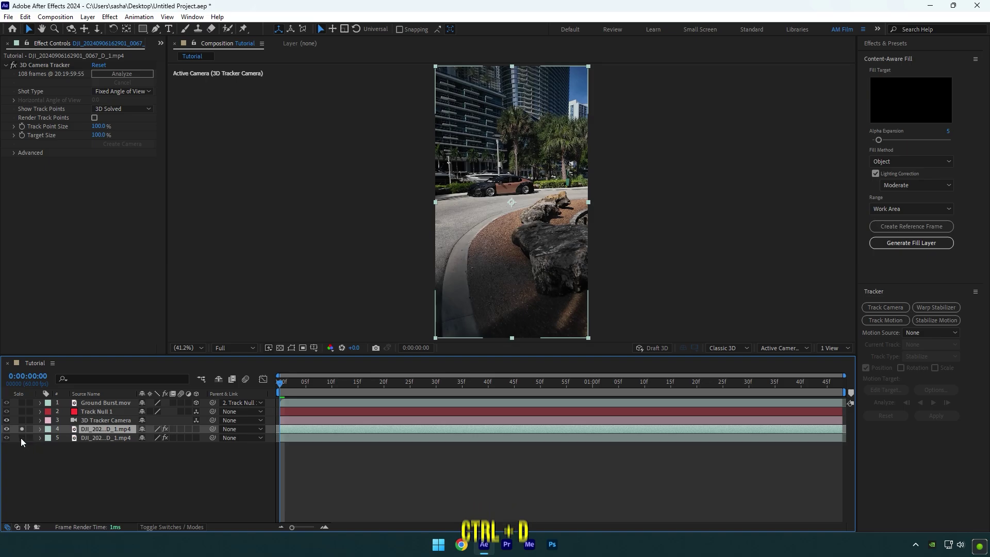
right_click(85, 437)
click(116, 407)
text(Original)
key(Return)
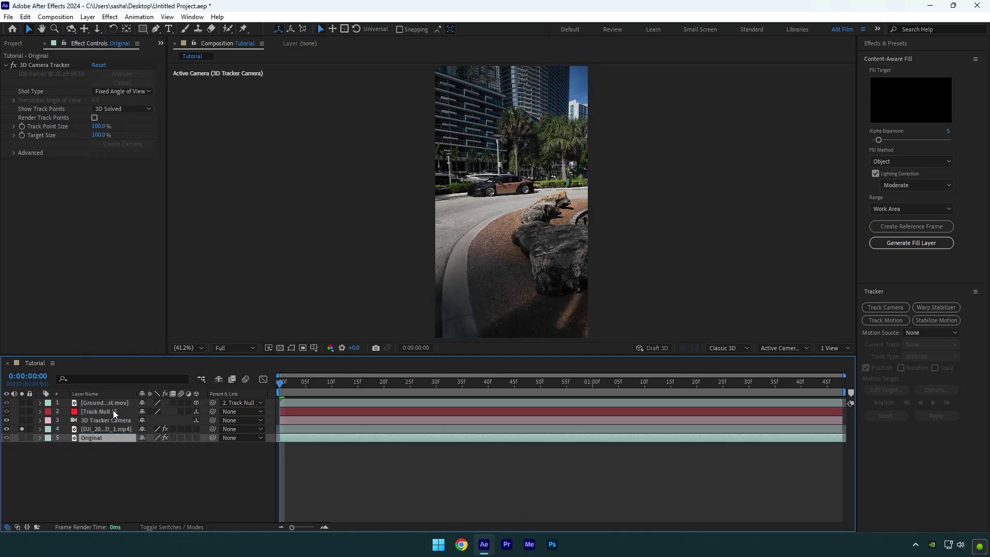
Step: Rename the upper footage layer 'Background'
click(91, 431)
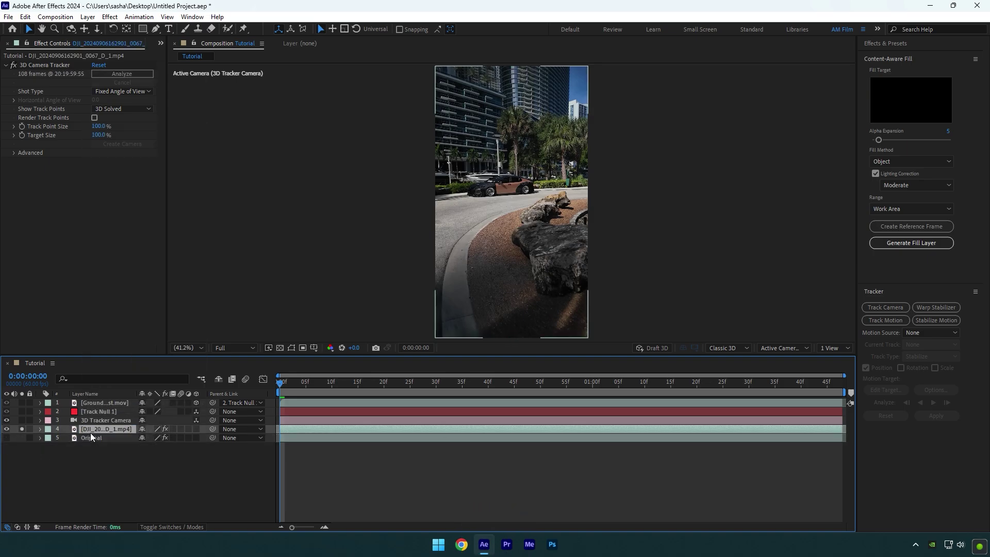
right_click(94, 432)
click(119, 400)
text(Background)
key(Return)
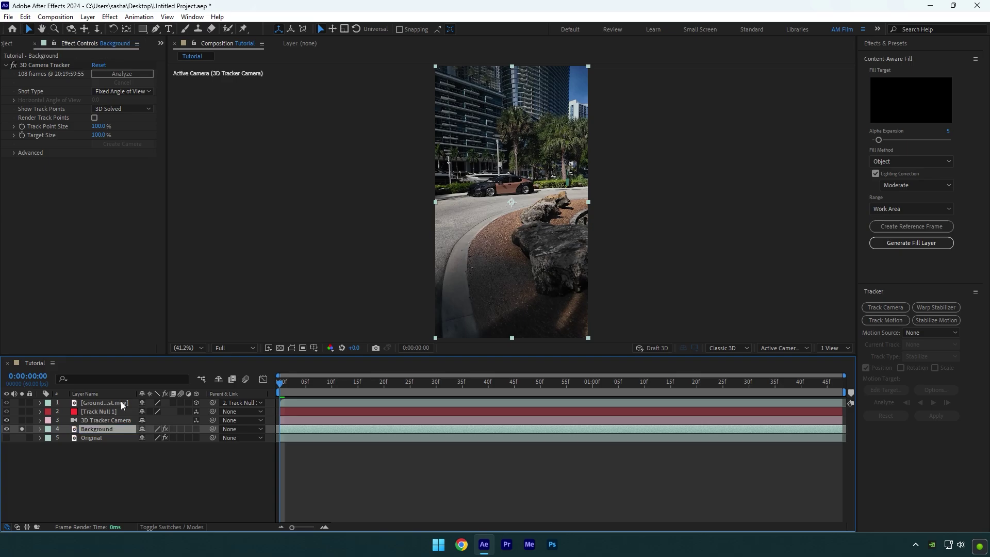
Step: Replace Background's 3D Camera Tracker with the Mocha AE effect
click(41, 65)
key(Delete)
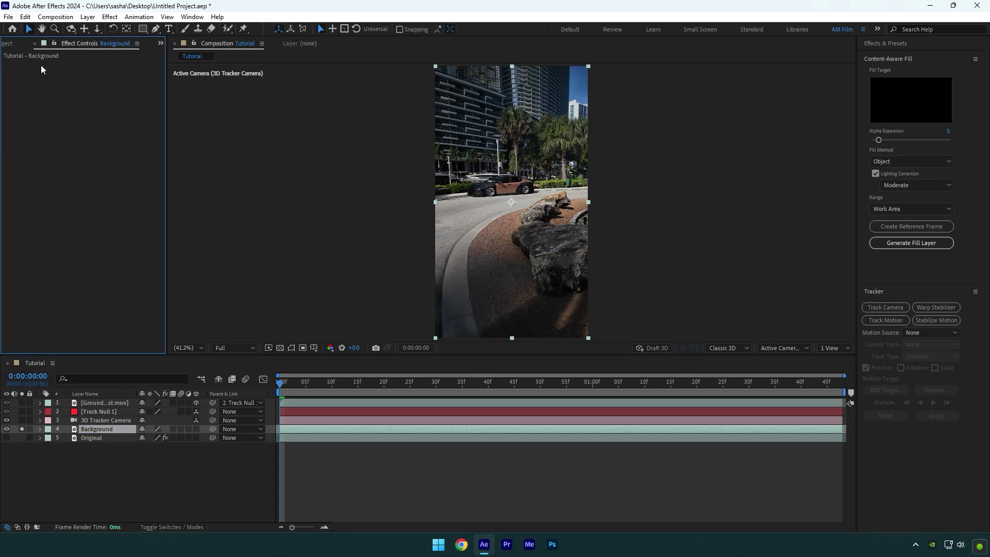
key(ctrl+space)
text(mocha)
key(Return)
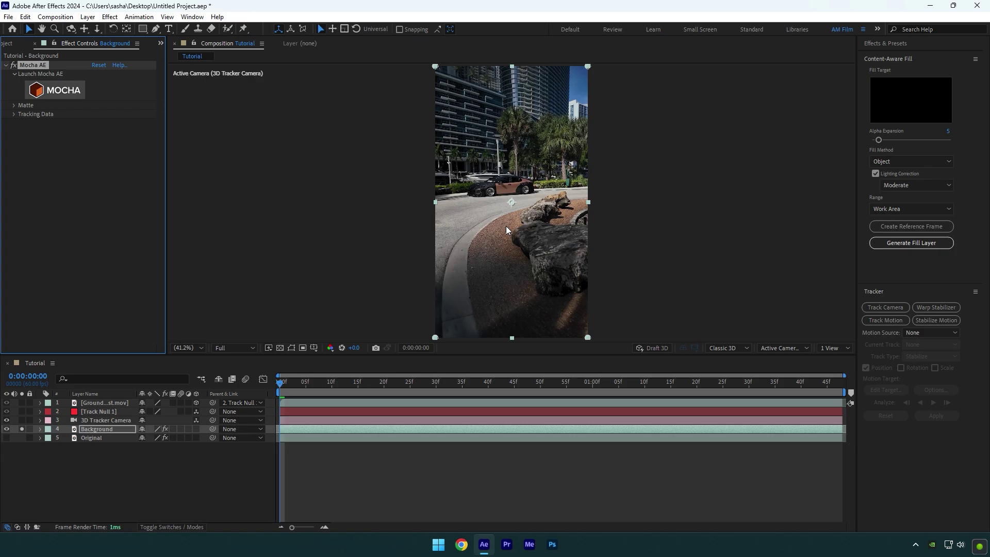
Step: Launch Mocha on Background and begin an X-Spline outline along the car's front and side
click(64, 95)
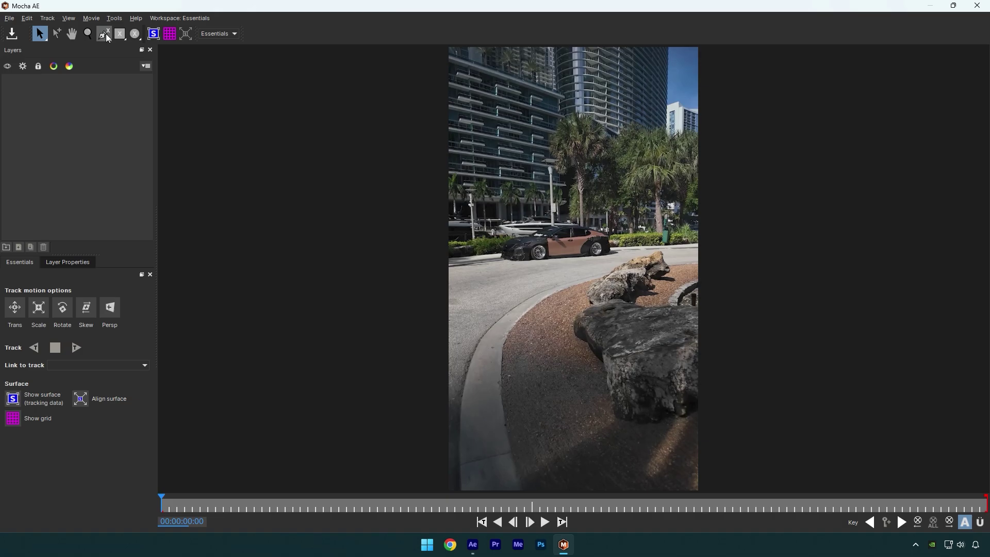
click(107, 33)
scroll(491, 243, up, 2)
click(497, 220)
mouse_move(511, 274)
mouse_down()
mouse_move(522, 290)
mouse_move(494, 269)
mouse_up()
click(576, 274)
click(651, 272)
Step: Close the spline around the car and track it forwards through the clip
click(686, 258)
click(680, 240)
click(648, 215)
click(587, 203)
click(523, 215)
click(501, 268)
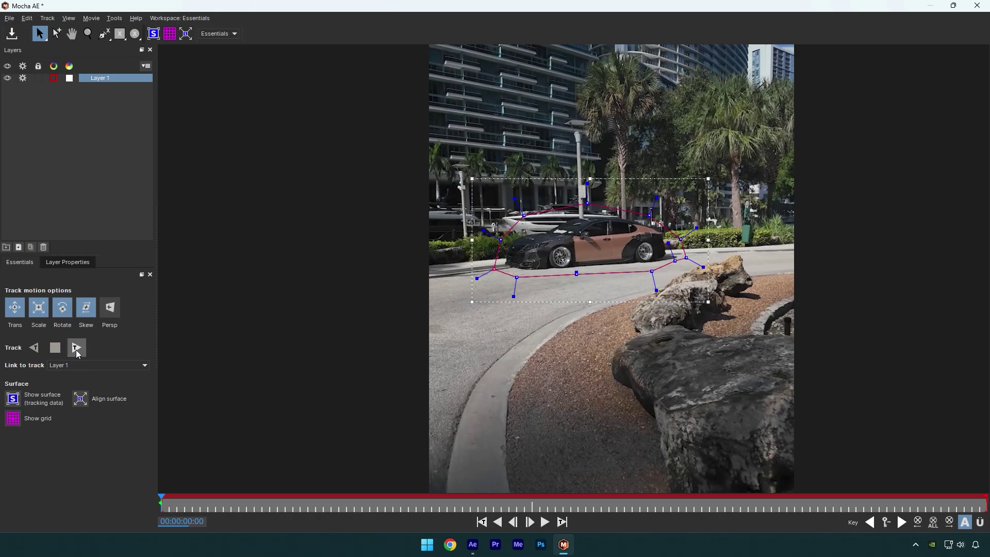
click(73, 348)
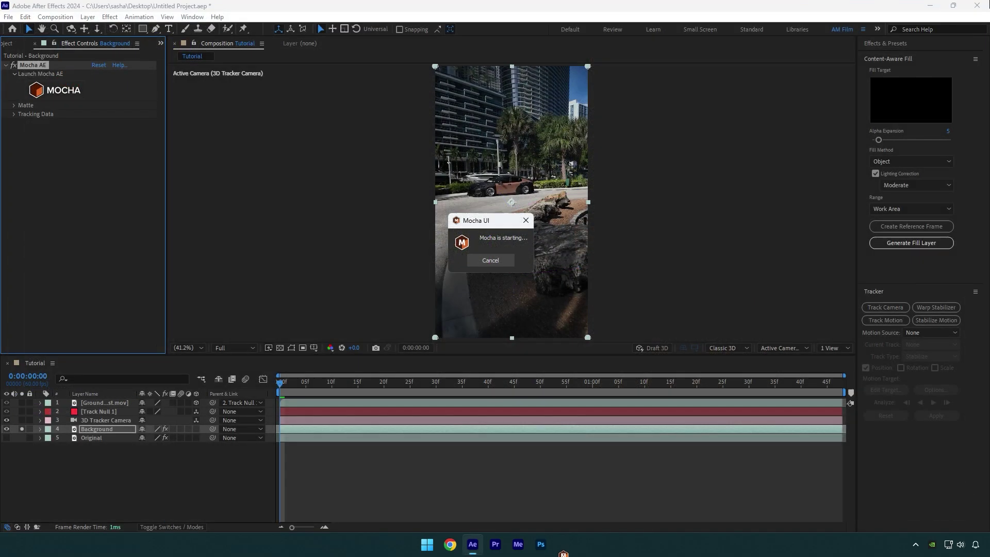
Step: Apply the tracked Mocha shape as a mask on Background and set its mode to Subtract
click(14, 105)
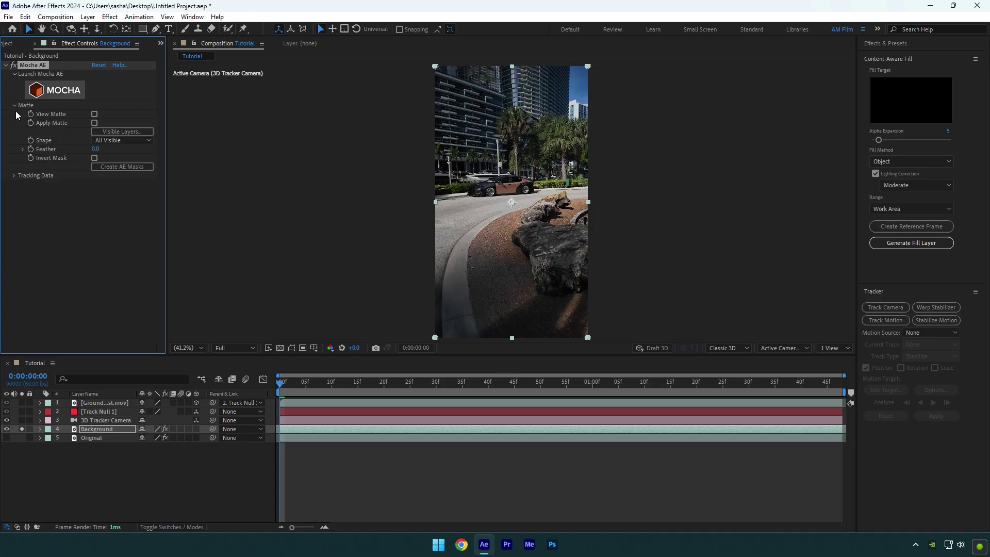
click(114, 166)
click(97, 428)
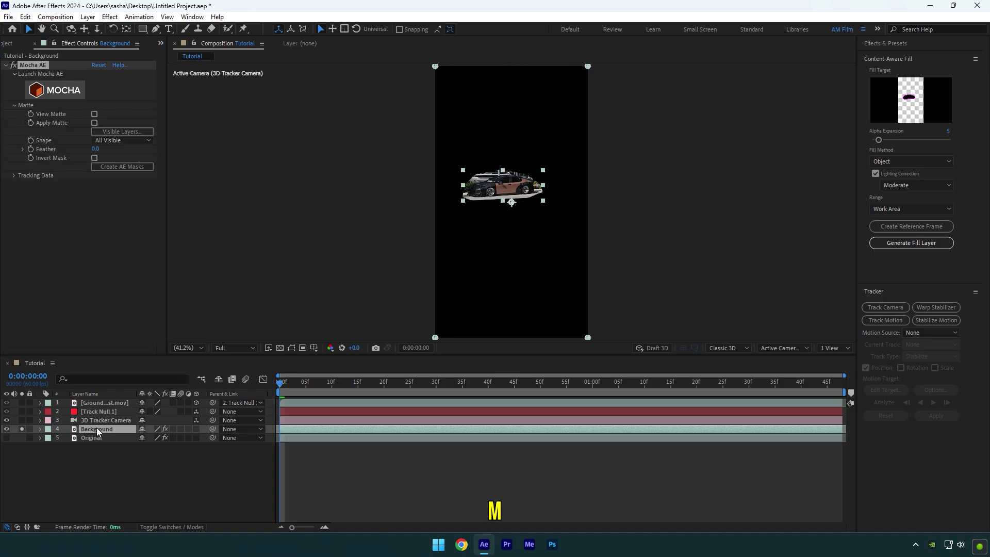
key(m)
click(162, 439)
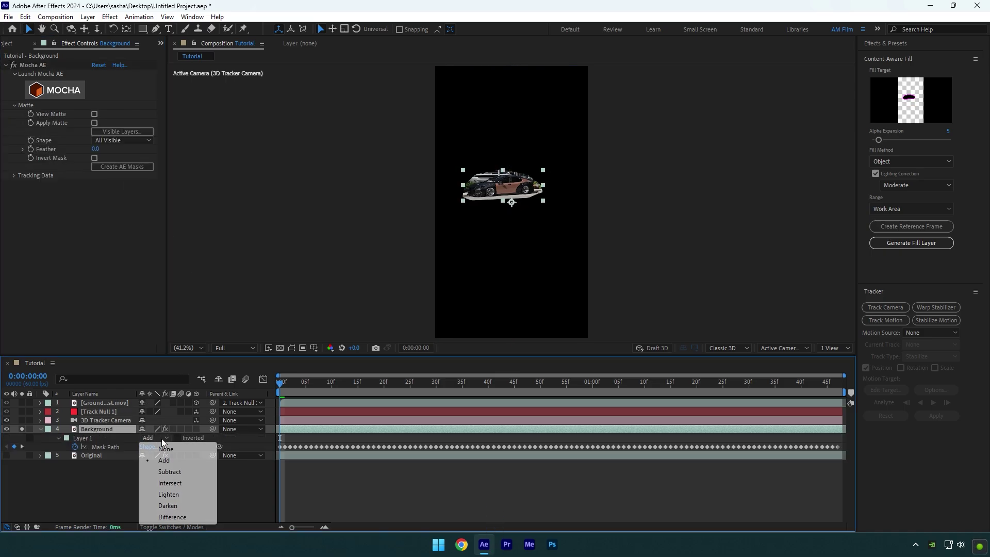
click(169, 471)
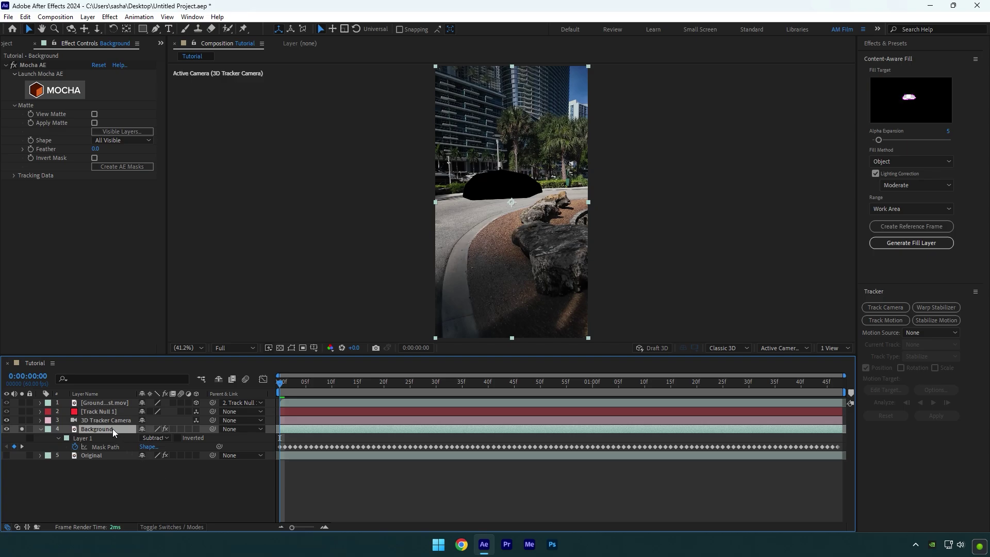
key(m)
click(97, 438)
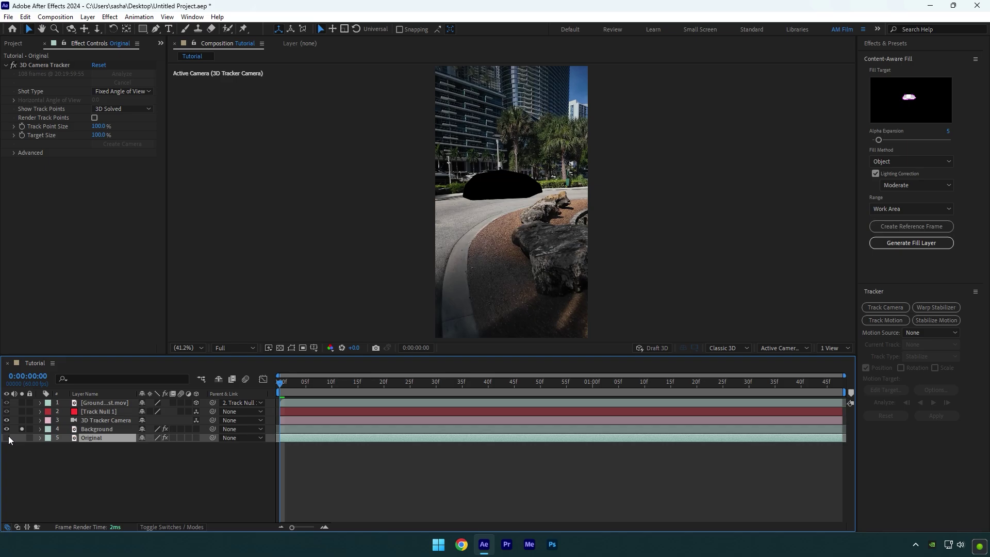
click(91, 428)
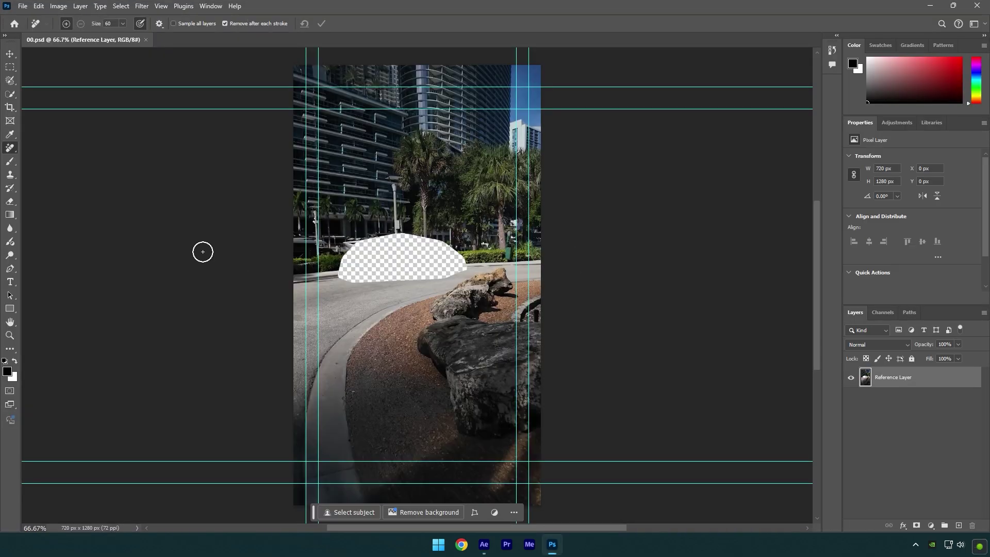
Step: Paint out the transparent car hole with the Remove Tool and save 00.psd
right_click(12, 154)
click(46, 157)
mouse_move(360, 247)
mouse_down()
mouse_move(347, 267)
mouse_move(360, 276)
mouse_move(424, 280)
mouse_move(463, 267)
mouse_move(425, 242)
mouse_move(367, 238)
mouse_move(408, 256)
mouse_move(375, 264)
mouse_move(426, 261)
mouse_move(423, 245)
mouse_up()
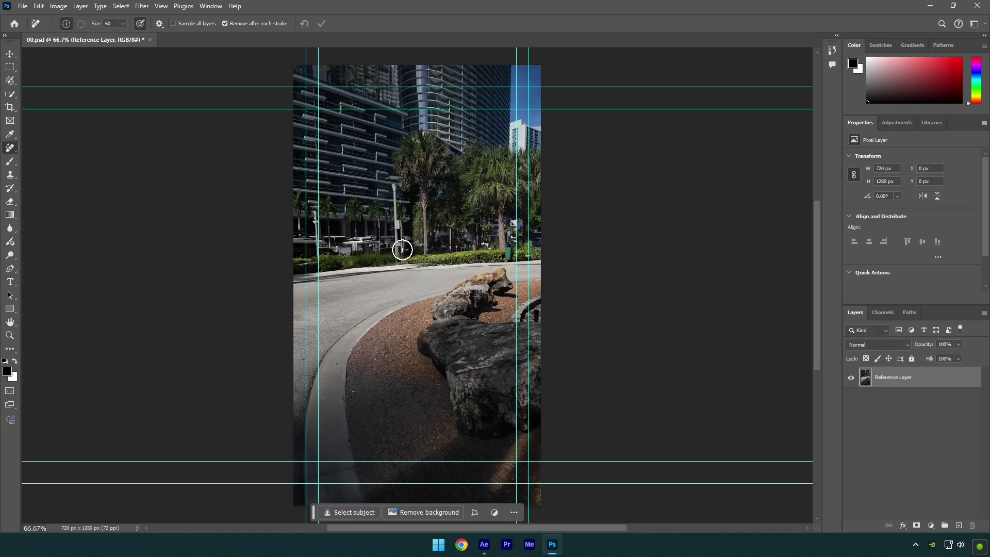
key(ctrl+s)
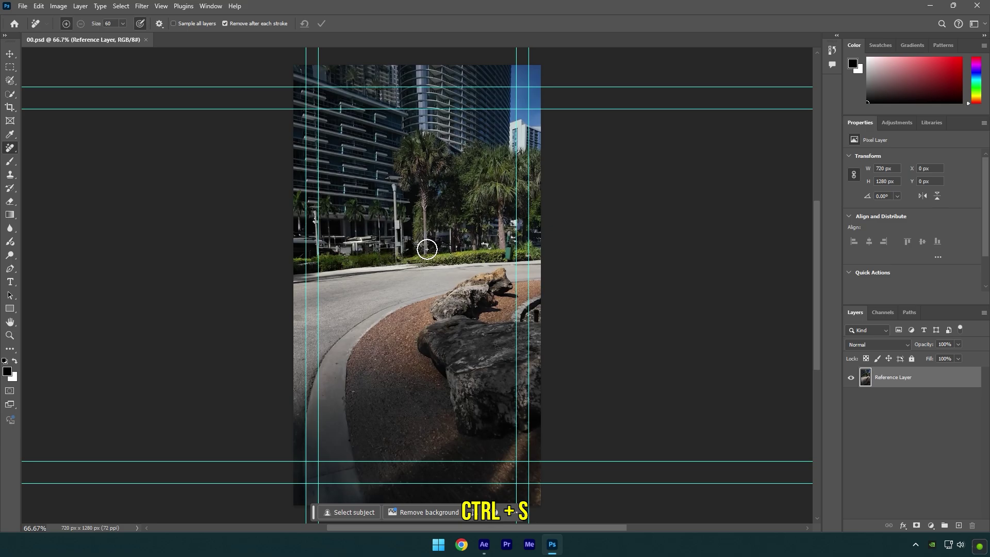
Step: Move Reference Frame above Background and generate the Fill layer for the clip
key(alt+Tab)
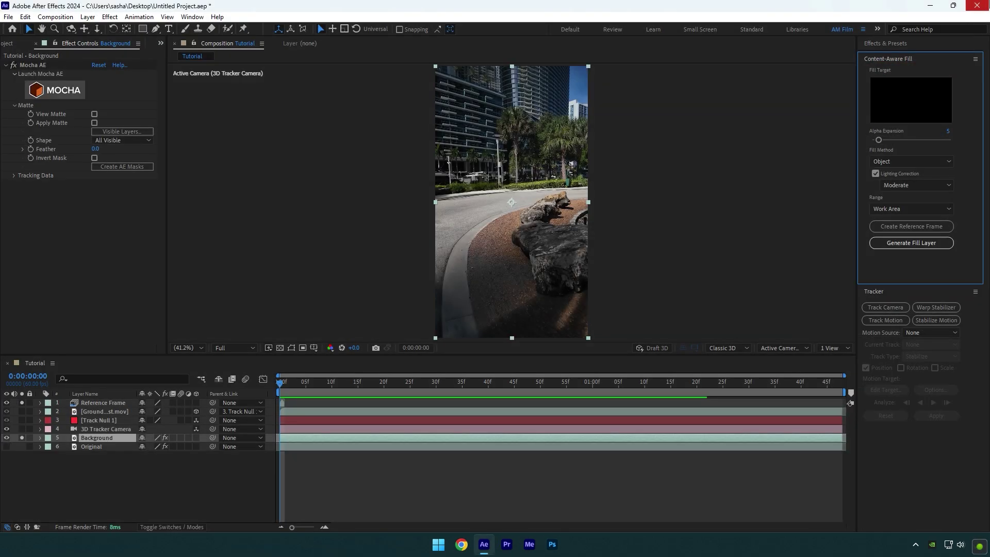
drag(89, 402, 104, 434)
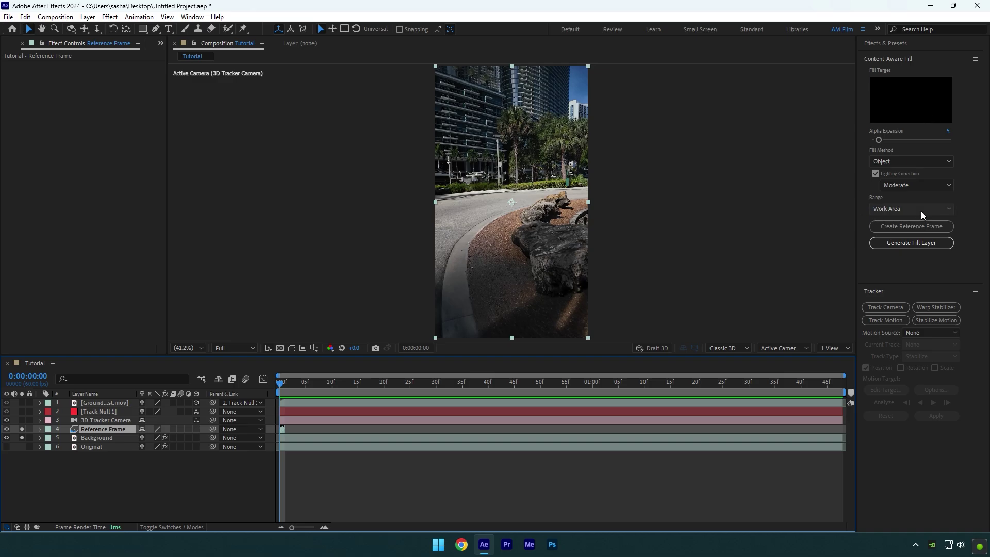
click(924, 244)
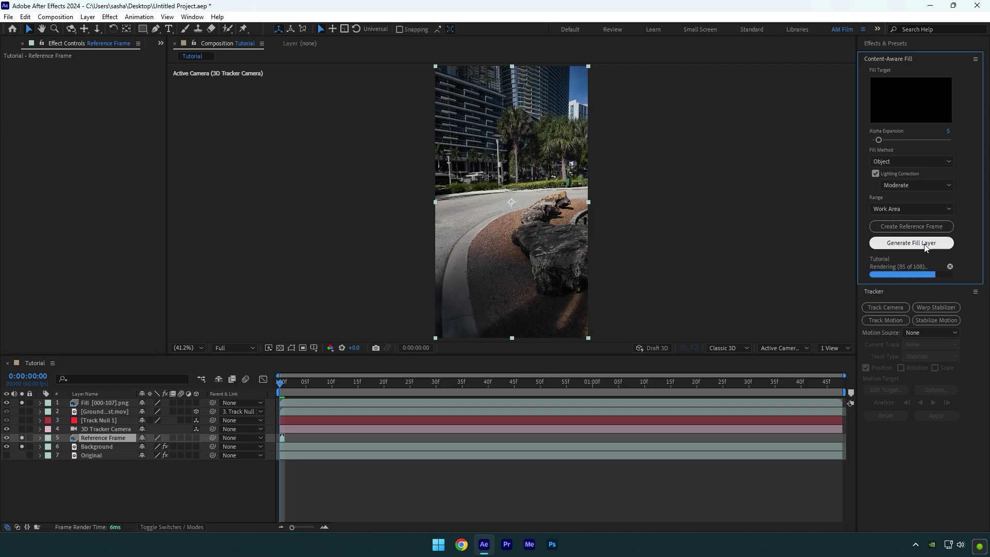
drag(287, 388, 410, 388)
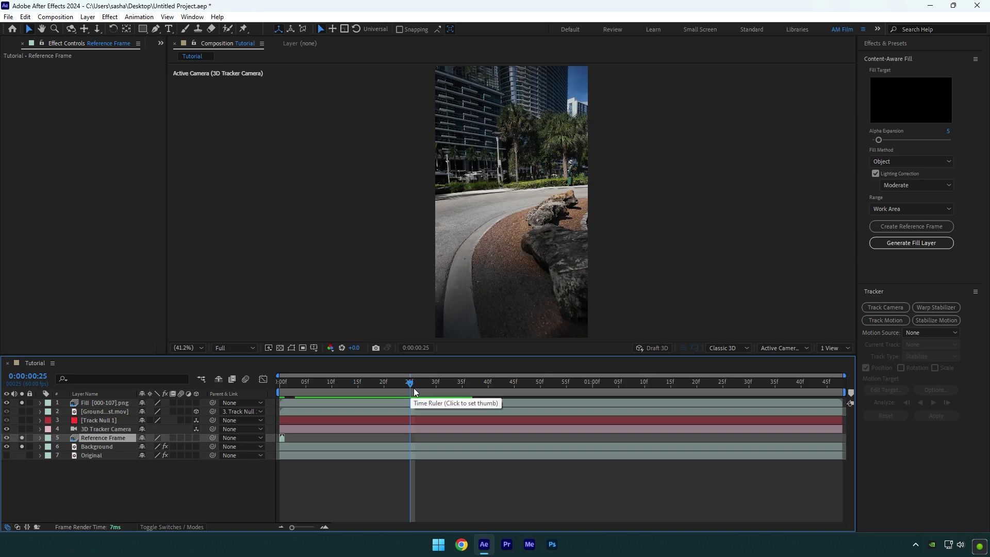
Step: Compare the clip with and without the fill, then stack Ground Burst above the Fill layer
click(22, 403)
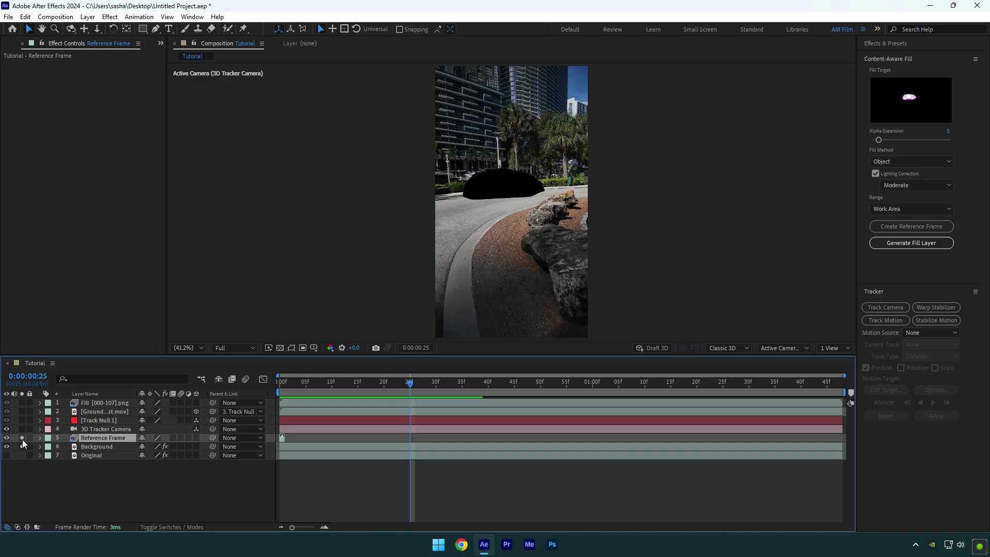
click(22, 447)
click(99, 413)
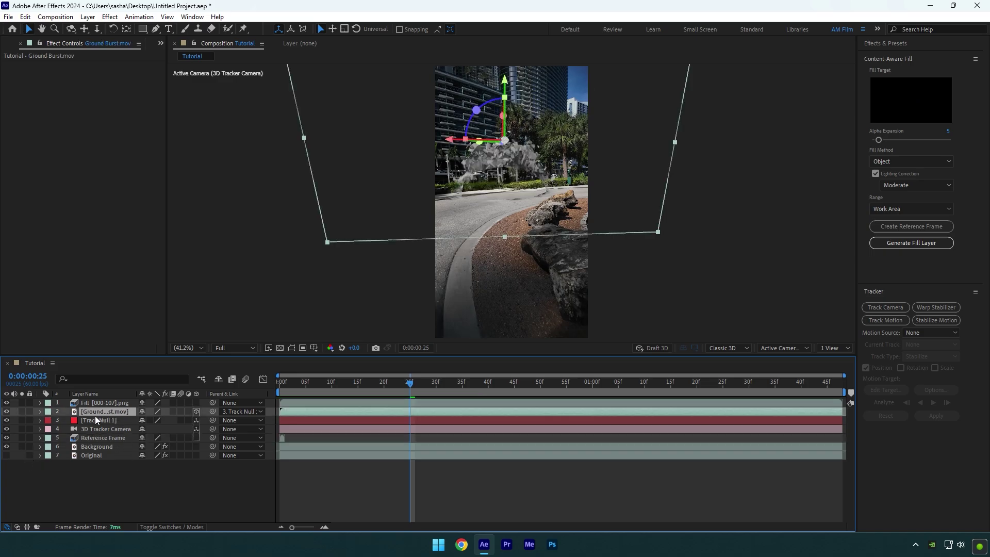
drag(96, 411, 94, 399)
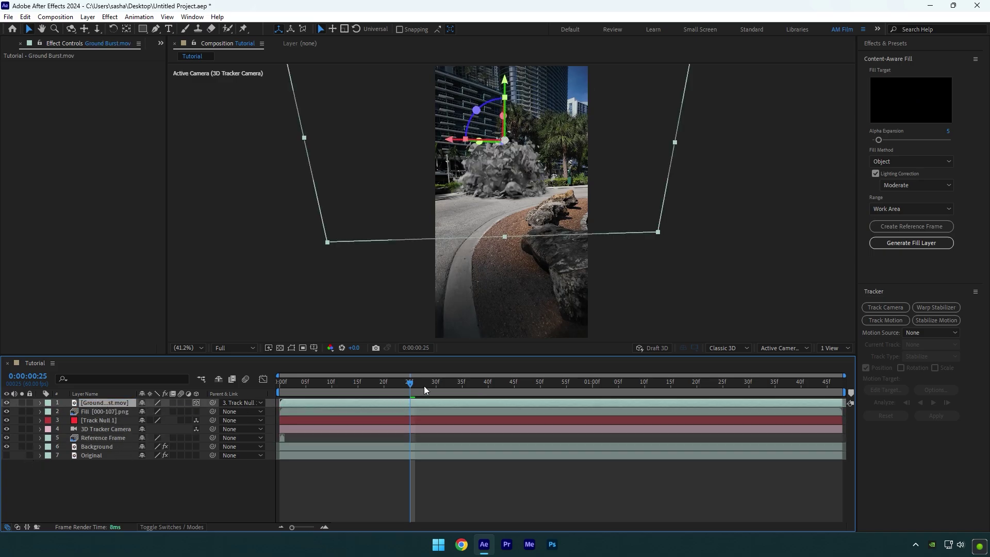
drag(425, 390, 281, 391)
click(349, 478)
key(space)
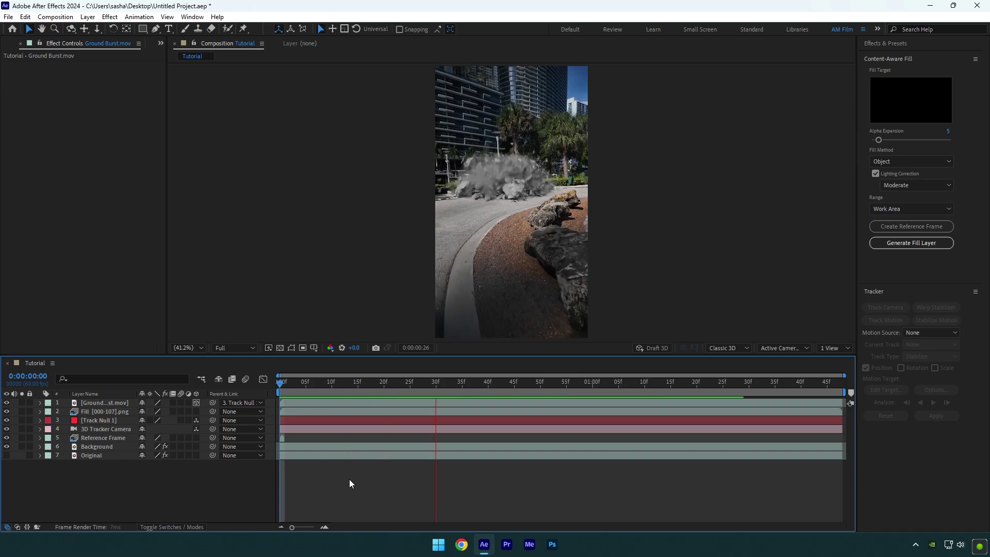
drag(435, 383, 248, 393)
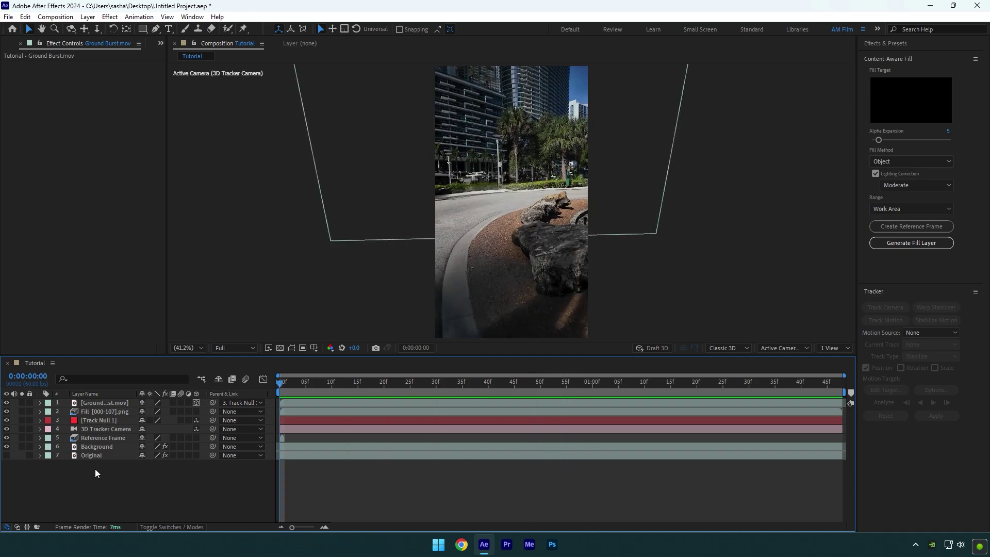
Step: Duplicate Original, move the copy to the top and rename it 'Car only'
click(88, 455)
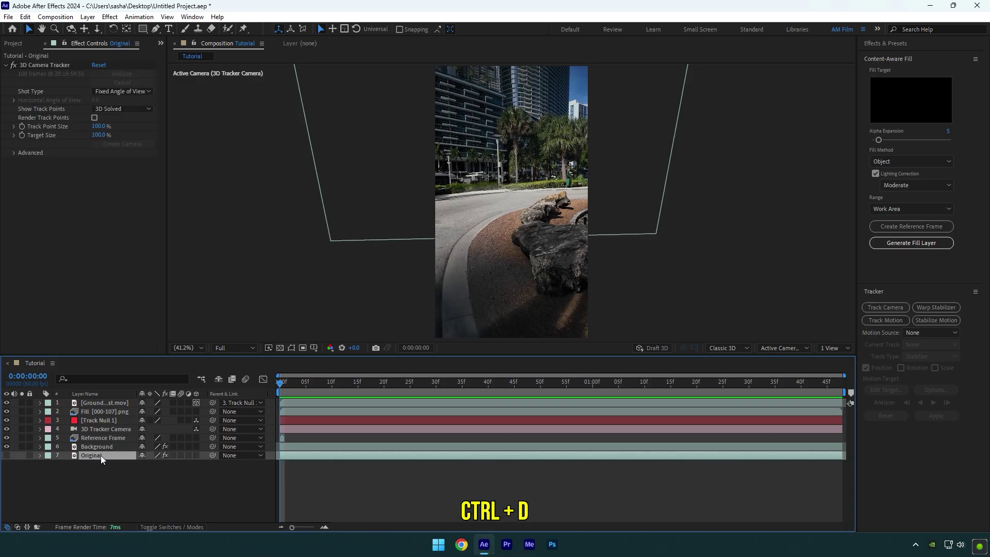
key(ctrl+d)
drag(94, 457, 95, 401)
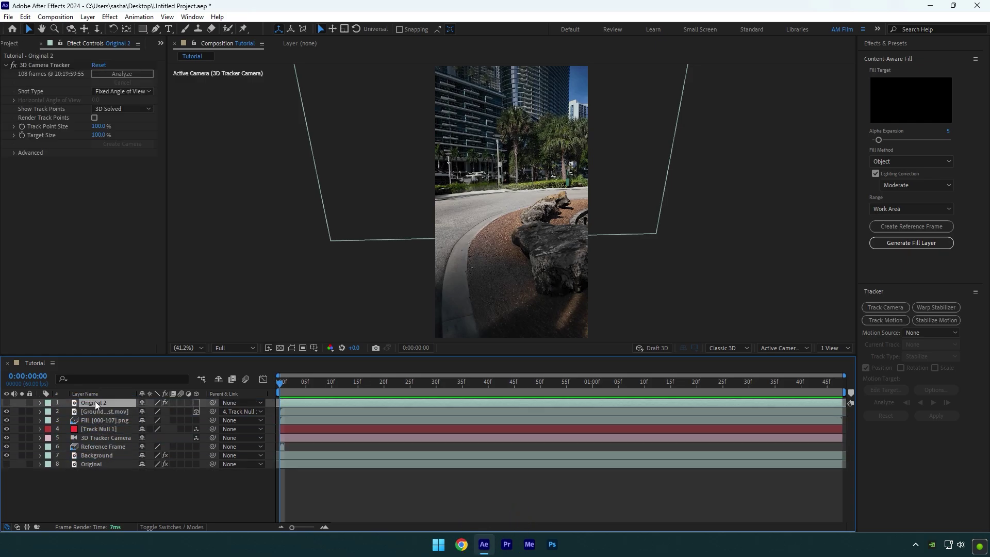
right_click(95, 401)
click(120, 371)
text(Car)
key(Return)
Step: Delete the 3D Camera Tracker from Car only and make the layer visible
click(52, 65)
key(Delete)
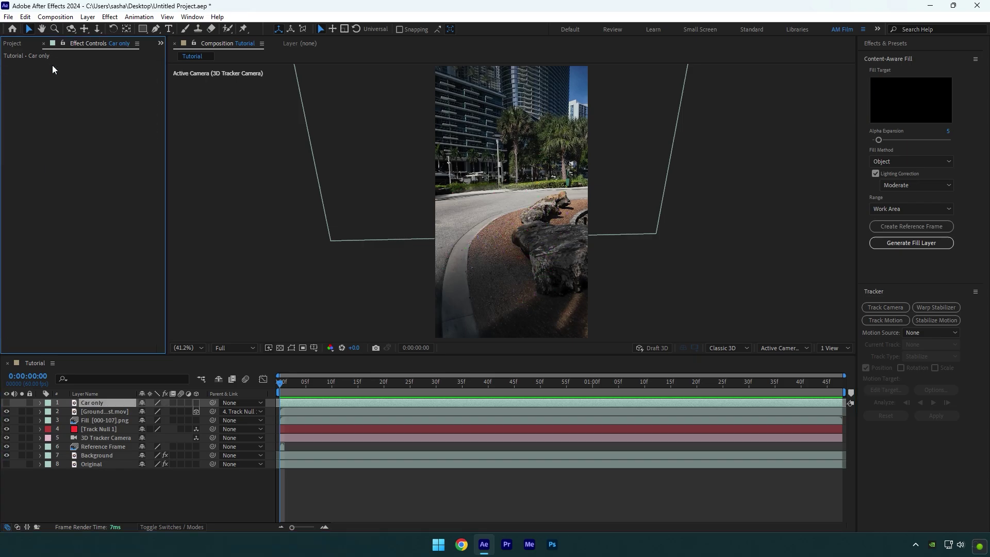
click(6, 403)
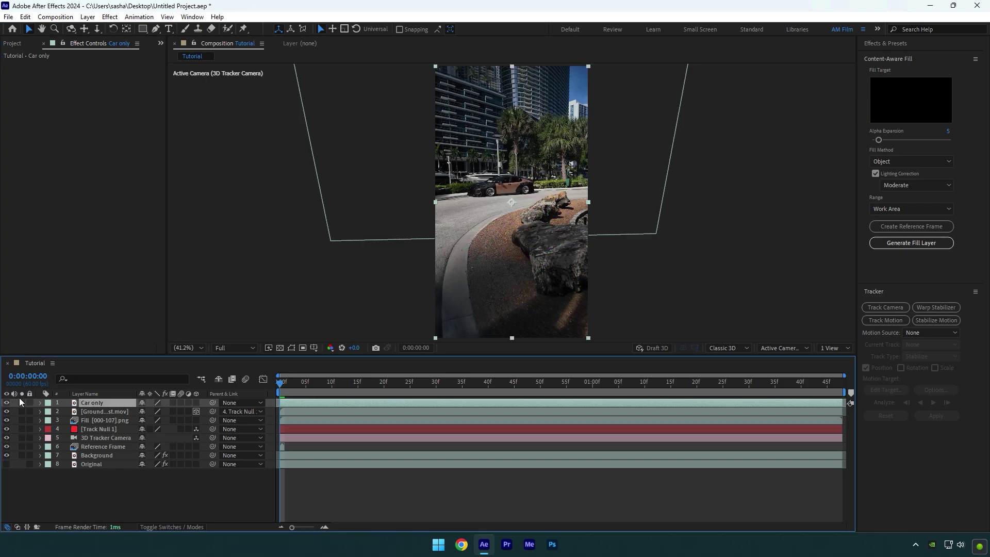
click(226, 31)
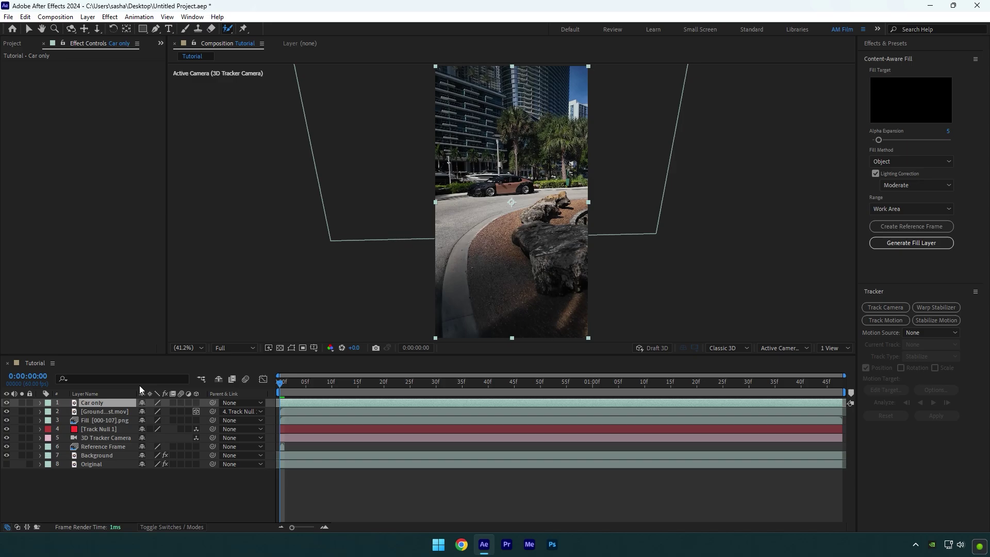
Step: Paint a Roto Brush stroke over the car on Car only and freeze the matte
double_click(87, 403)
scroll(319, 217, up, 5)
drag(332, 195, 316, 225)
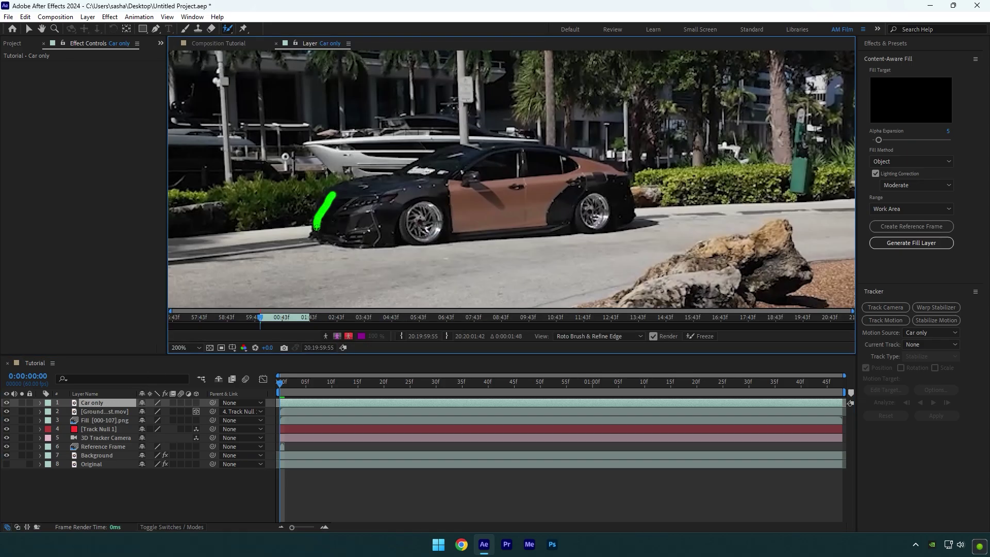
key(period)
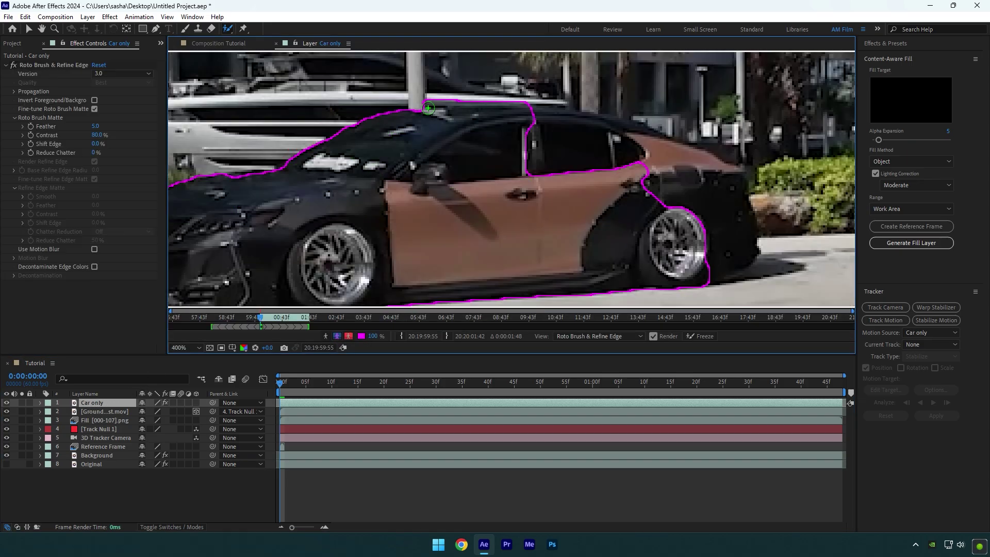
key(comma)
click(703, 335)
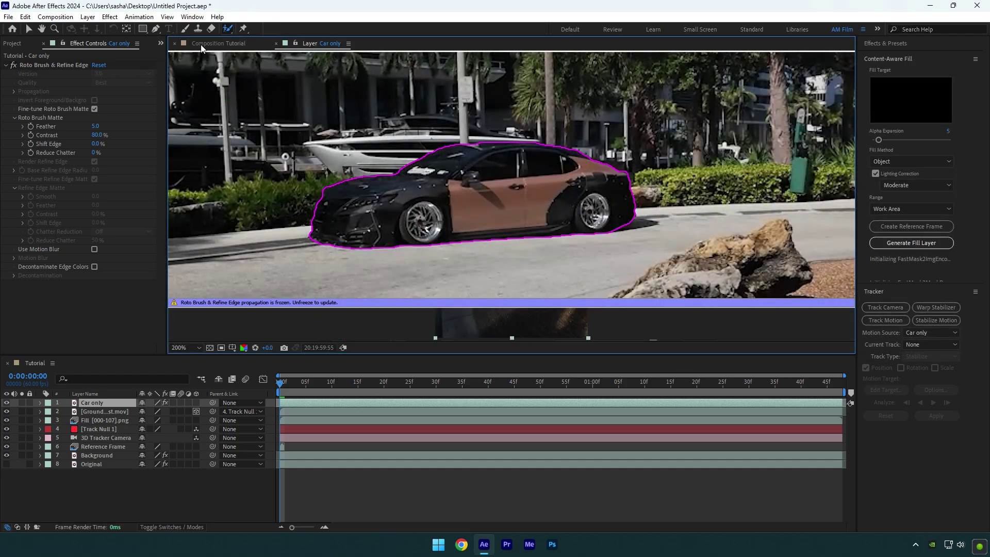
Step: Set starting Position and Rotation keyframes on the Car only layer at frame 3
click(202, 43)
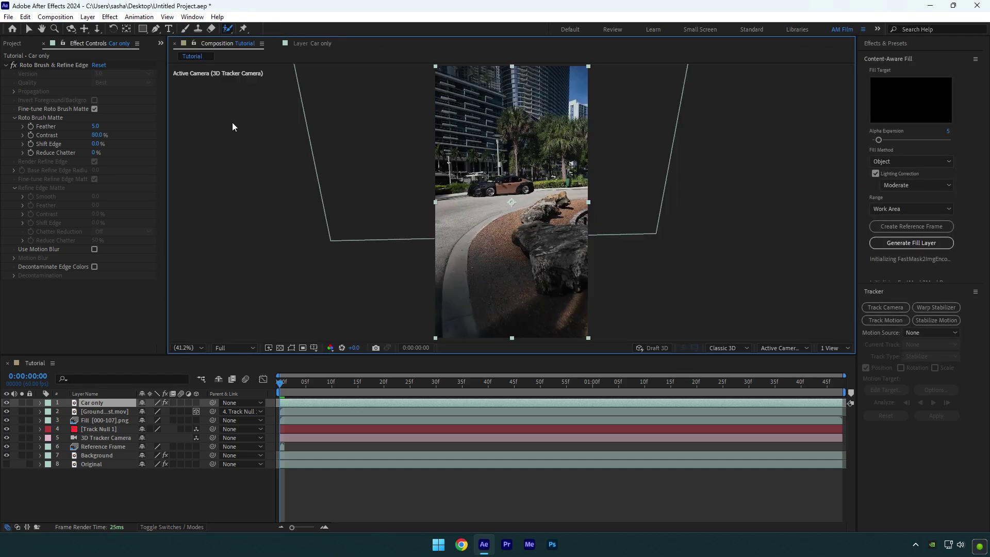
click(288, 389)
key(space)
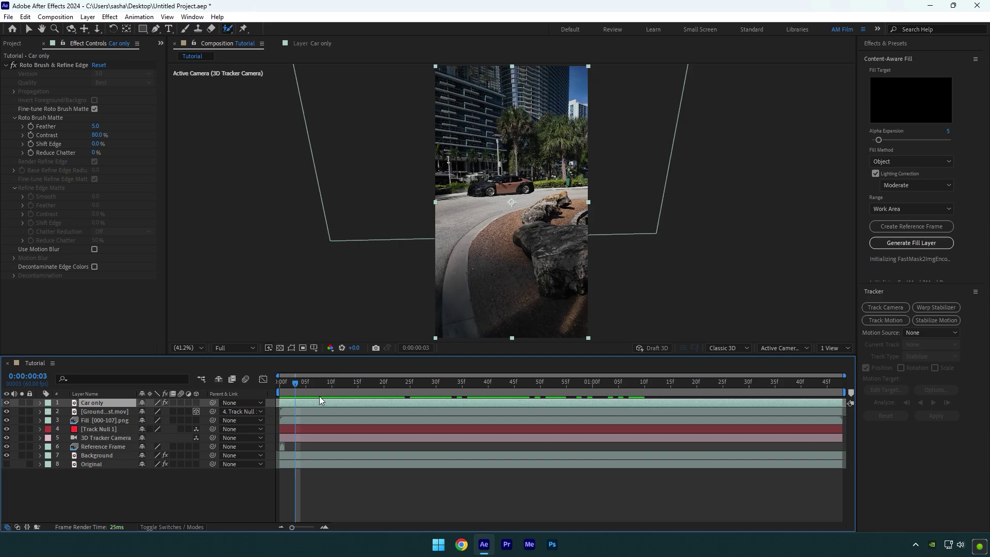
key(p)
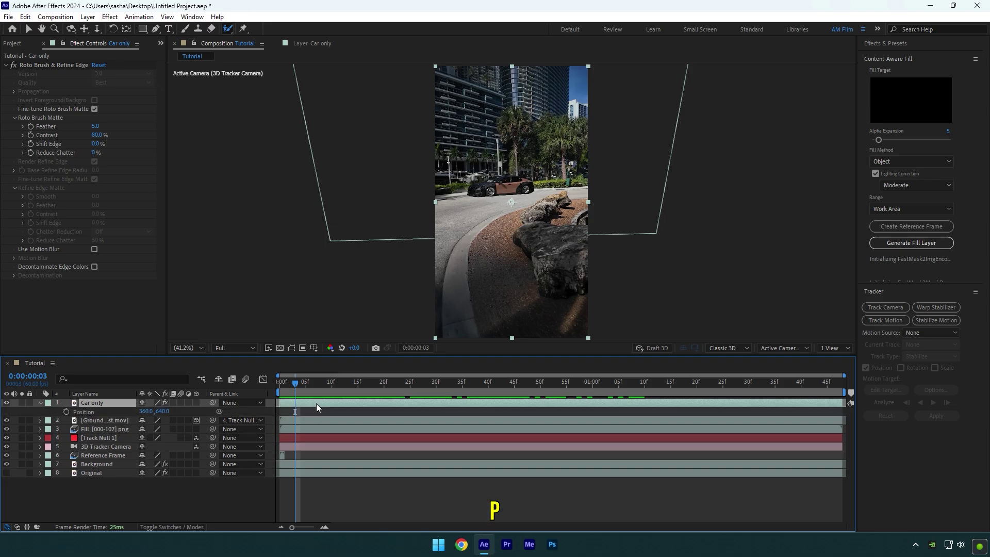
click(65, 412)
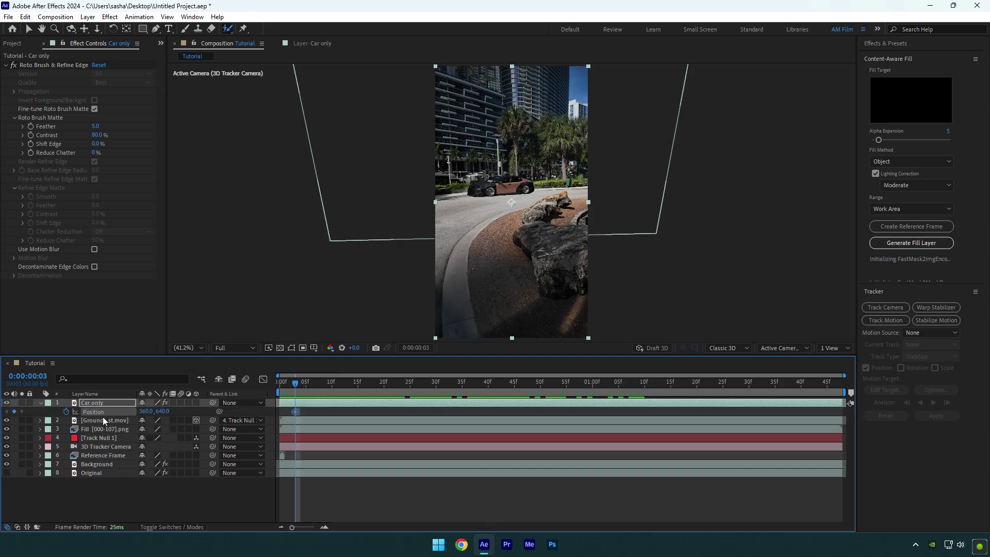
key(shift+r)
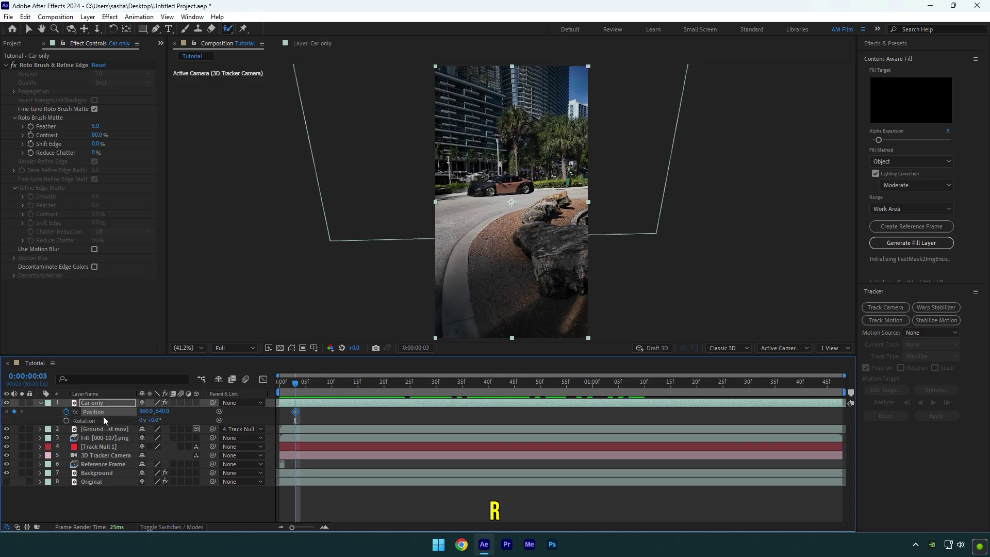
click(67, 420)
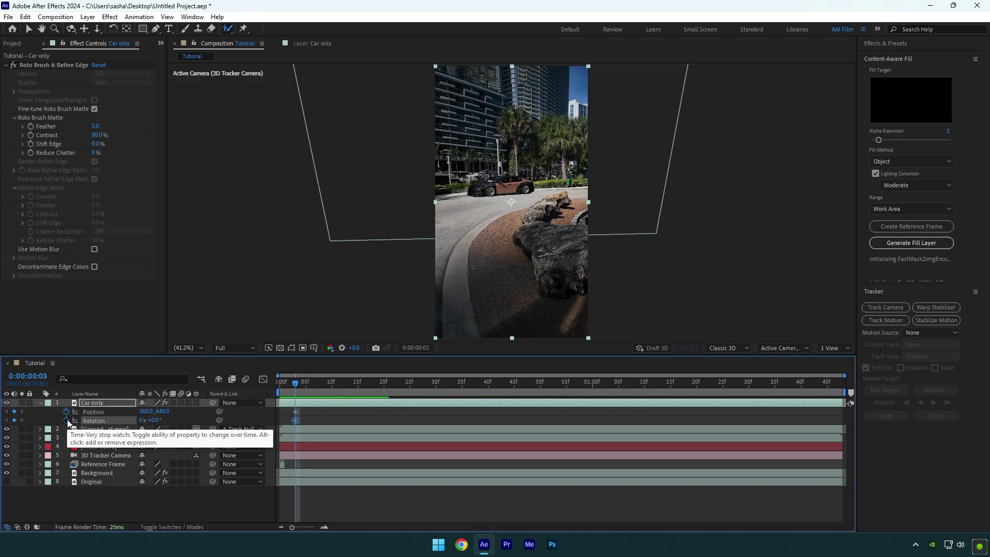
Step: At frame 13, lift the car upward, tilt it about 21°, and preview the launch
drag(303, 385, 342, 386)
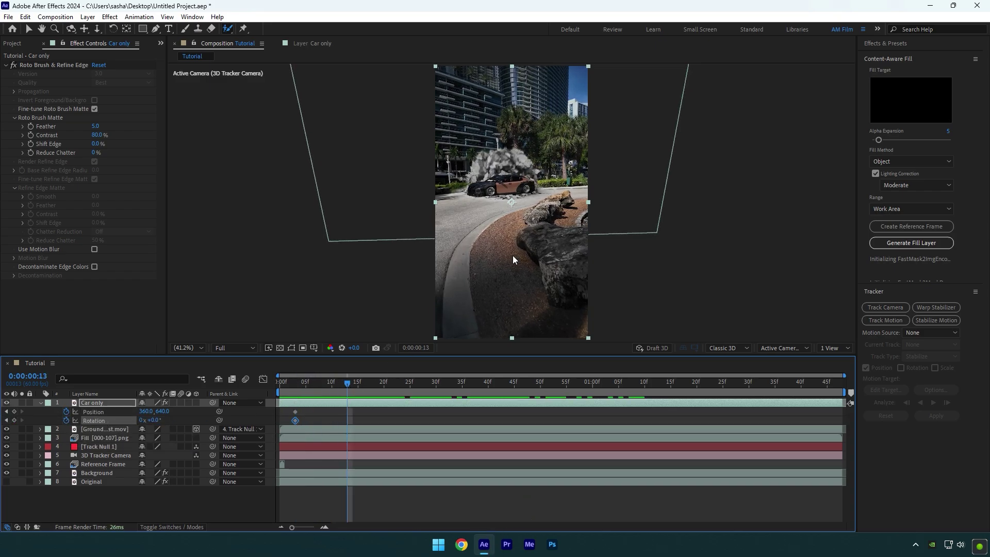
key(v)
drag(513, 255, 506, 133)
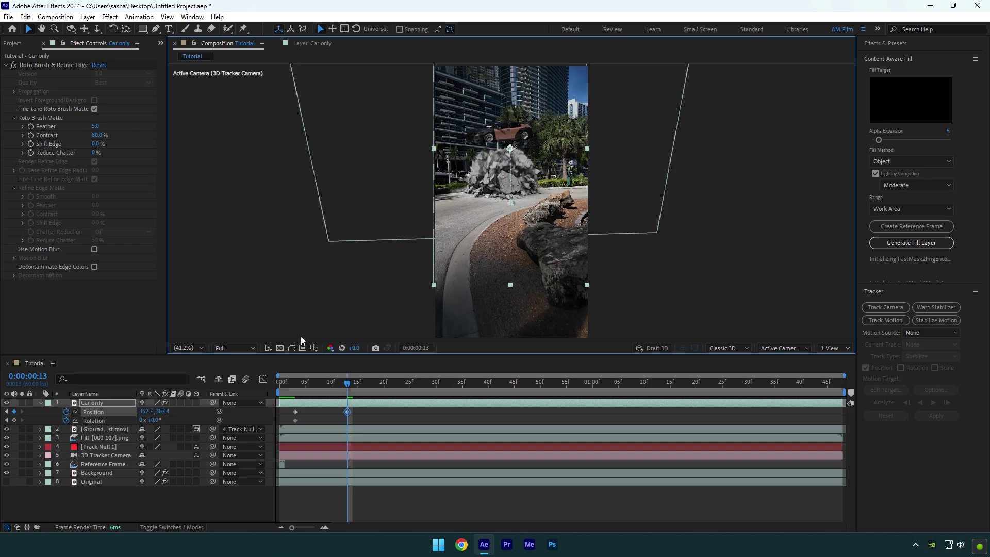
drag(154, 420, 163, 418)
key(space)
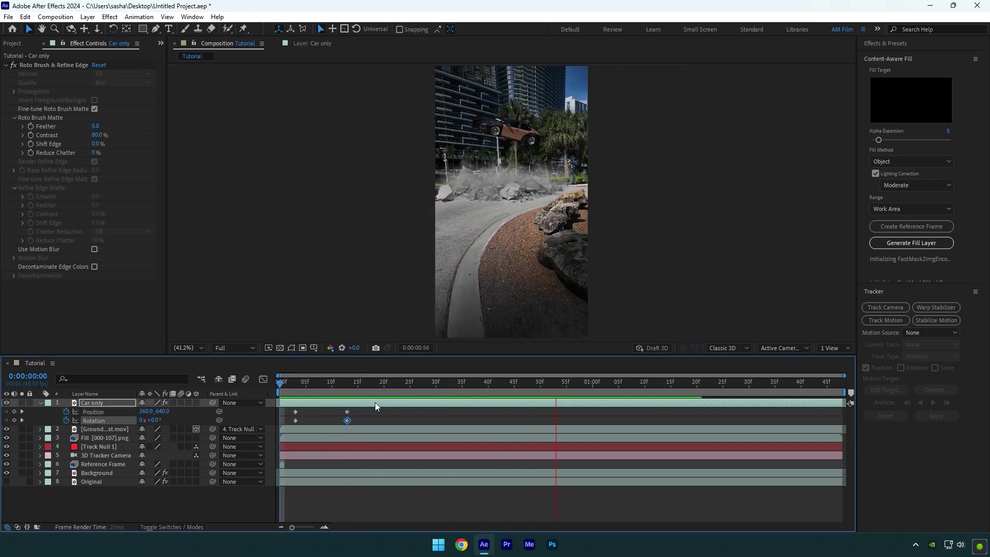
Step: At frame 39, reset the car's Position and Rotation to their original values and preview
drag(343, 392, 483, 382)
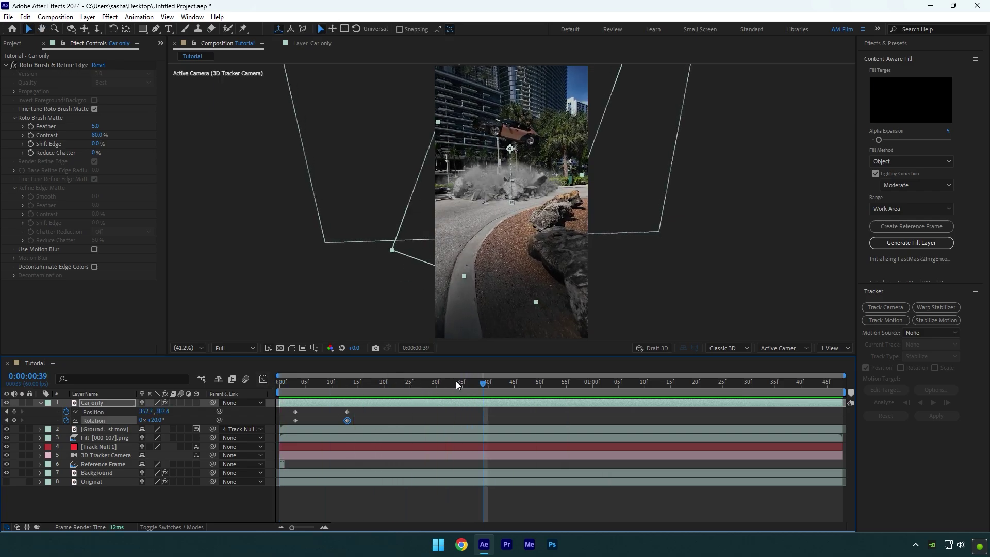
shift+click(100, 413)
right_click(104, 421)
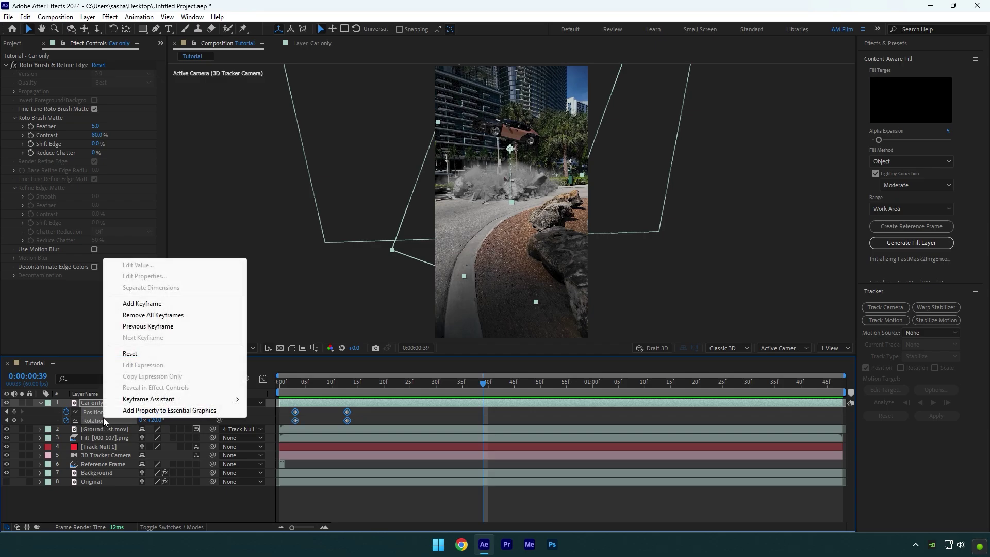
click(151, 354)
key(space)
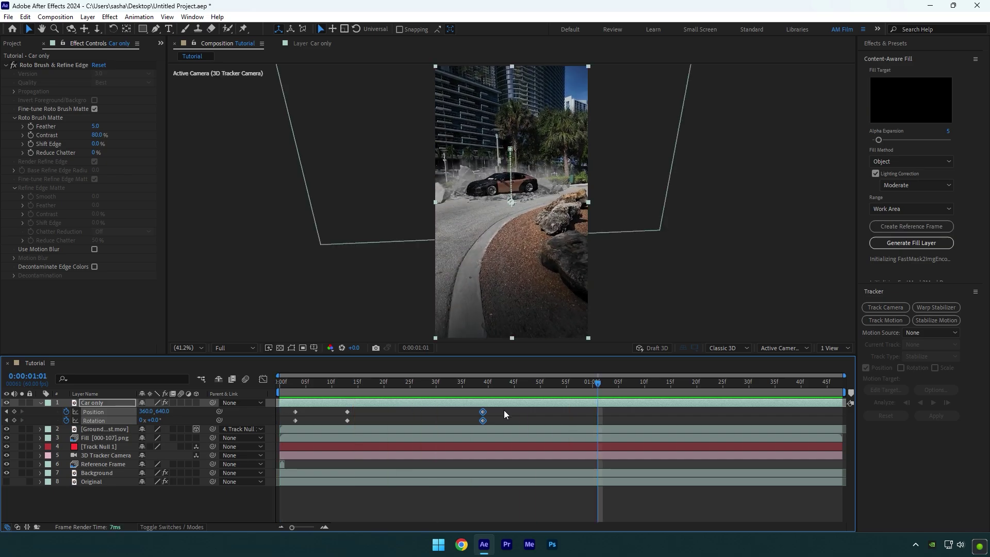
Step: Shift the landing keyframes to about frame 49 and Easy Ease all six car keyframes
drag(482, 415, 535, 416)
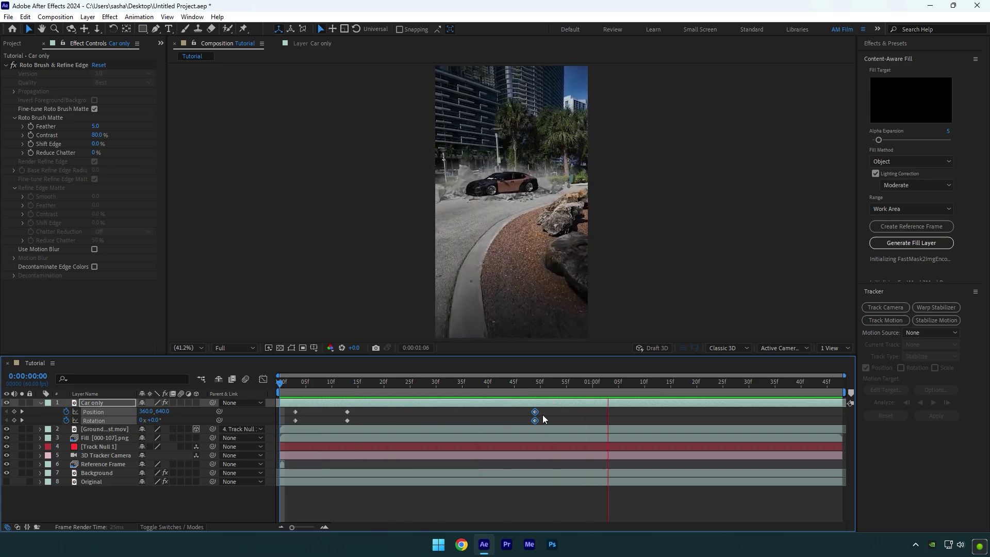
click(536, 411)
drag(289, 429, 288, 430)
key(F9)
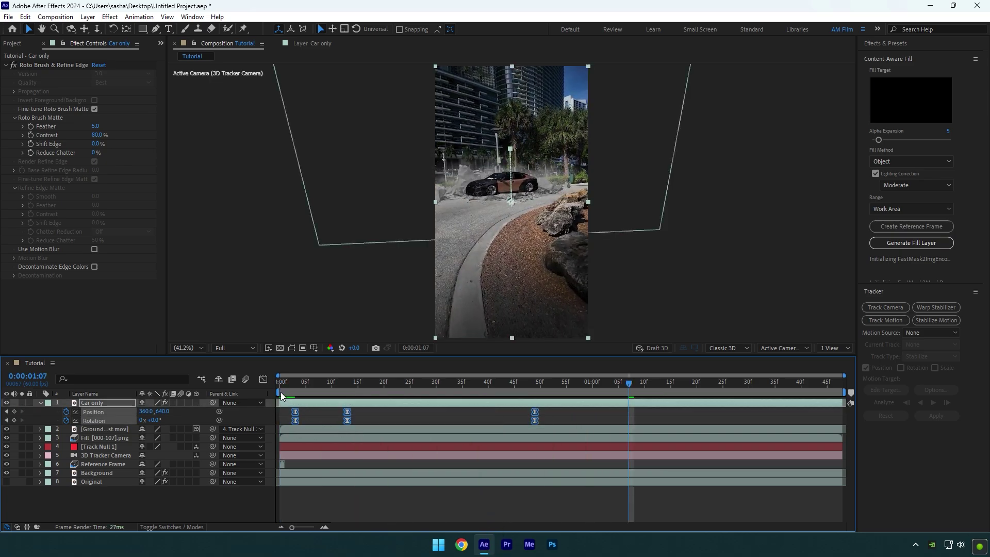
Step: In the speed graph, drag the first keyframe's influence handle into a sharp launch spike, then preview
click(263, 380)
right_click(394, 421)
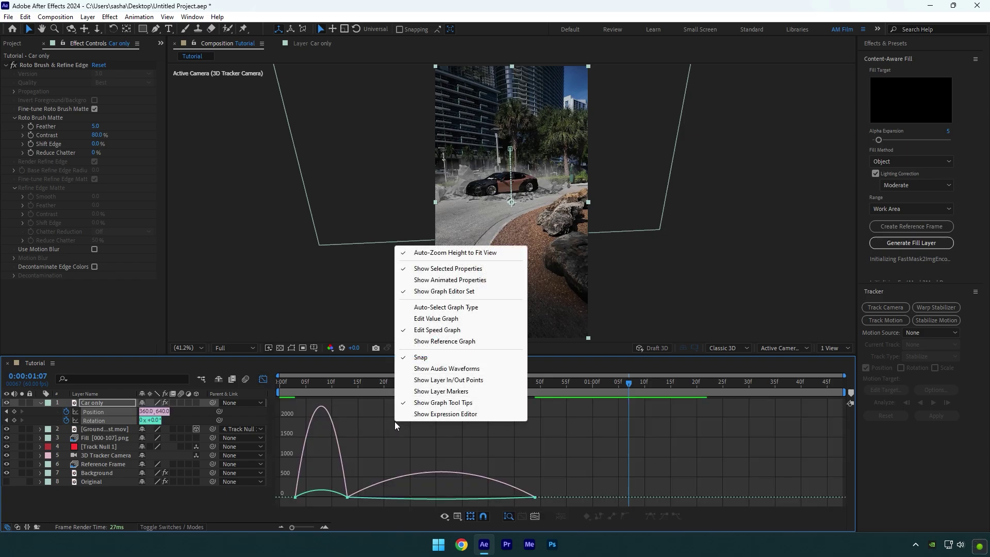
click(431, 331)
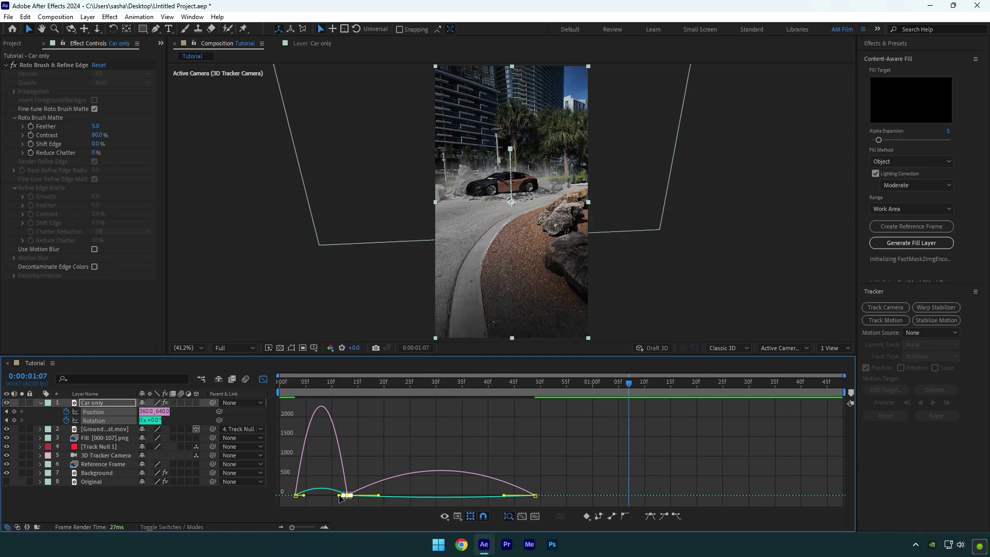
drag(341, 499, 414, 496)
drag(480, 489, 495, 491)
key(space)
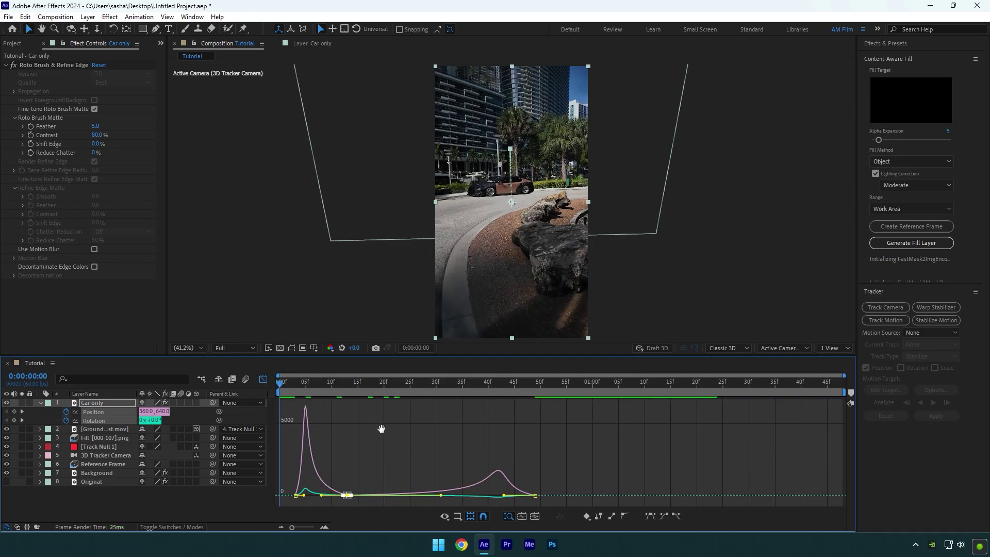
Step: Enable Motion Blur on the Car only layer and the composition, then preview the jump
key(space)
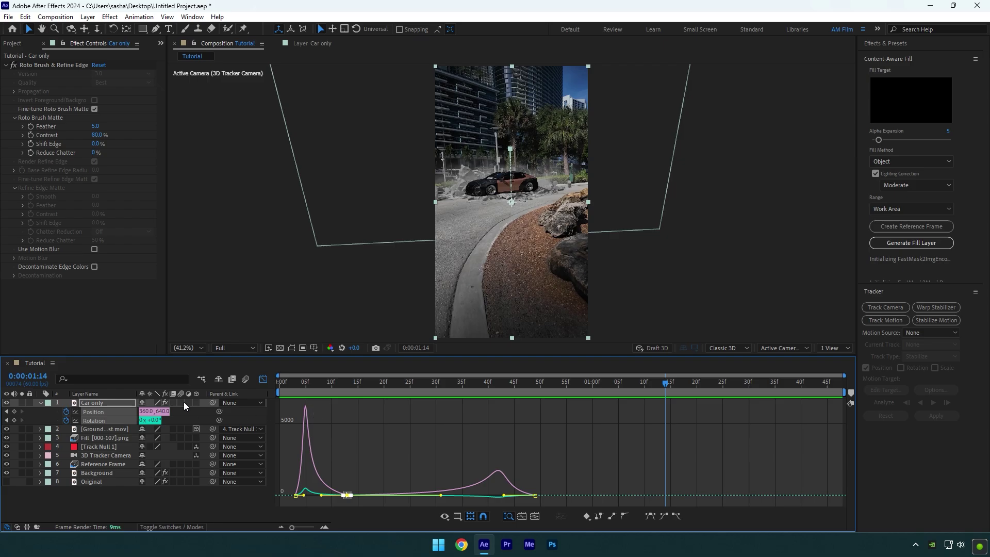
click(181, 402)
click(263, 379)
key(Home)
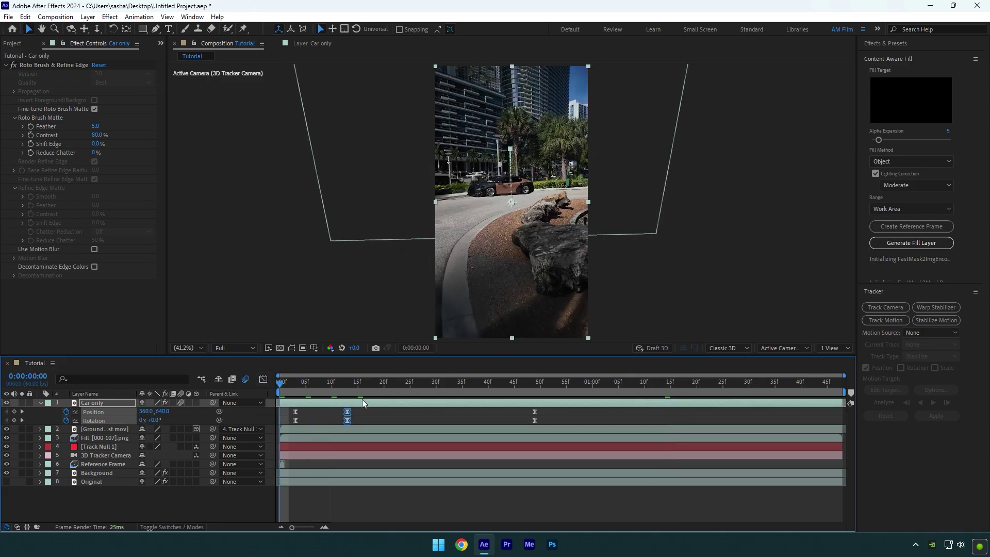
key(space)
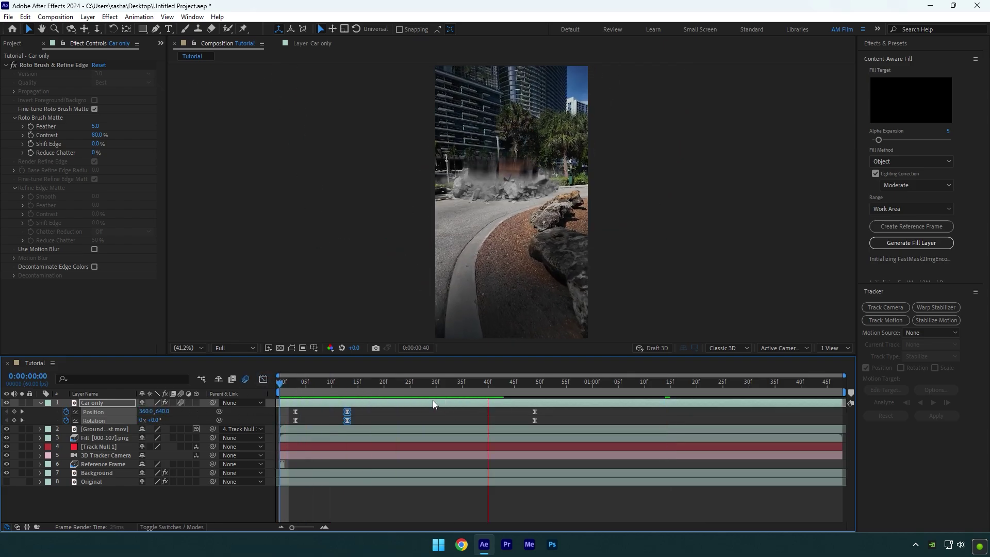
Step: Move the car's peak keyframes from frame 13 to frame 23 and preview the slower jump
click(345, 388)
drag(359, 388, 315, 389)
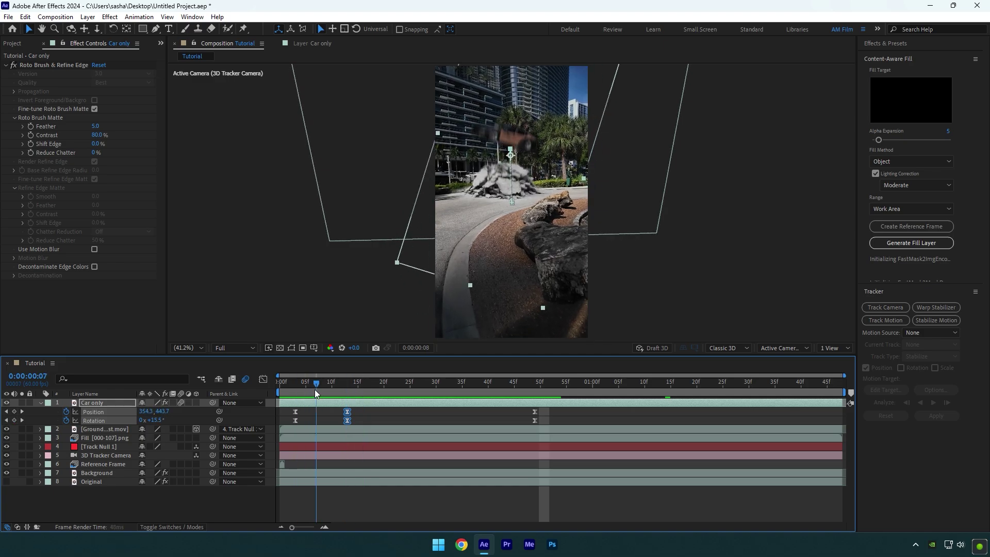
drag(287, 421, 288, 421)
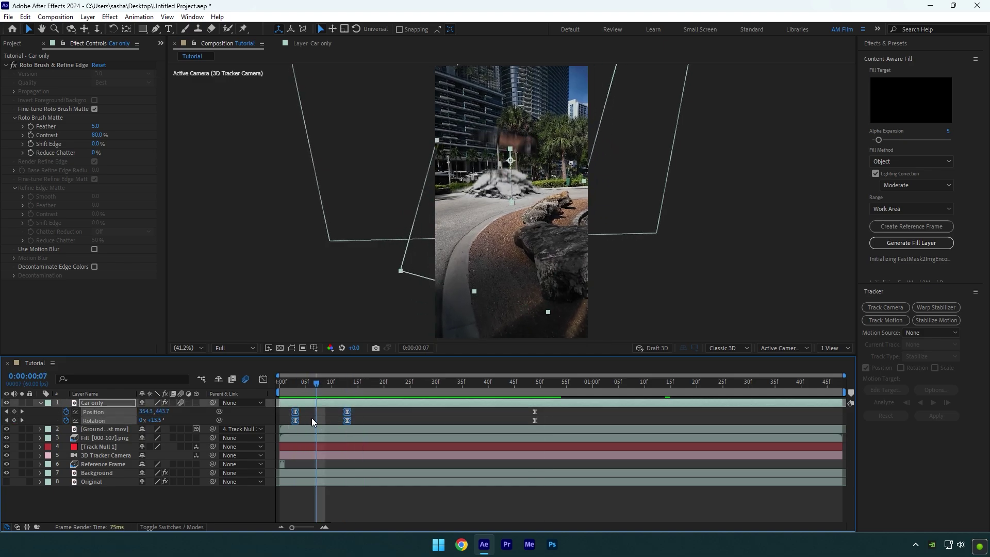
drag(347, 420, 399, 419)
key(Home)
key(space)
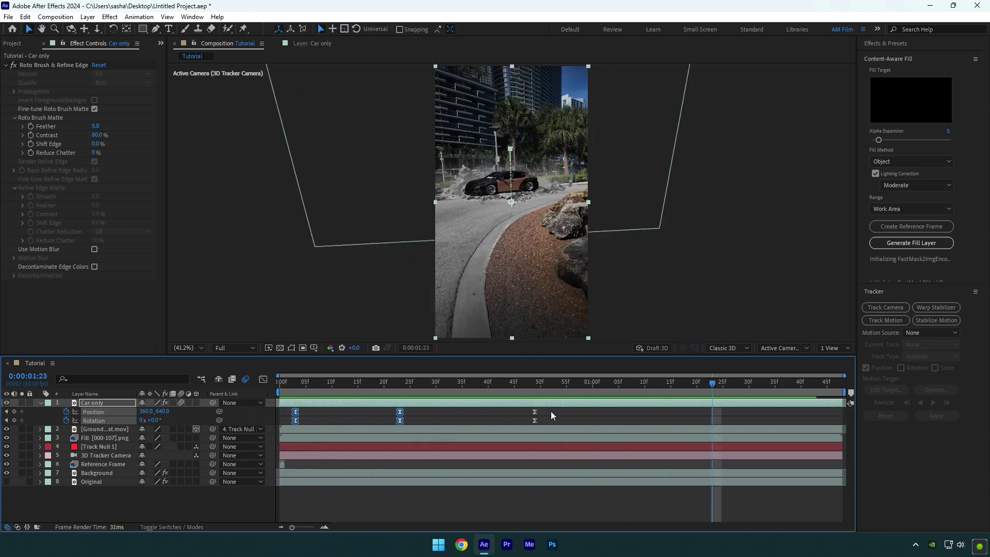
Step: Push the landing keyframes later to around frame 63 and preview the landing
drag(550, 410, 401, 416)
key(Home)
key(space)
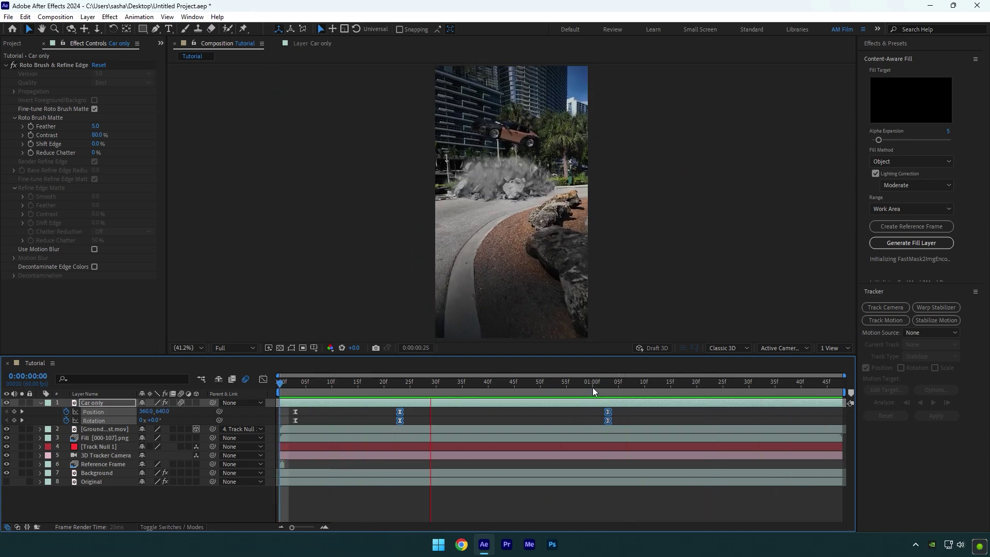
key(space)
key(space)
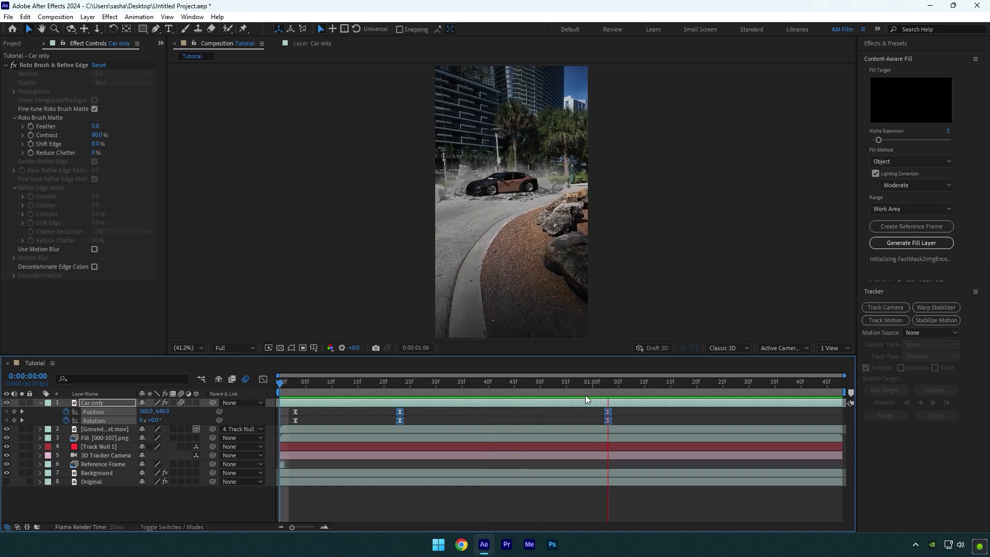
key(space)
Step: Scrub to 1:03 to check that the car lands back on the road
drag(575, 387, 609, 381)
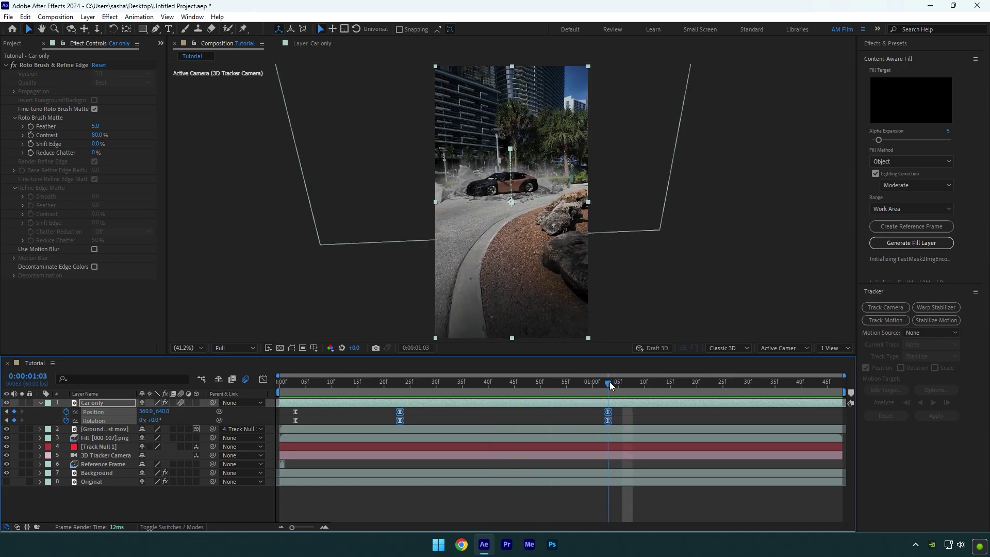